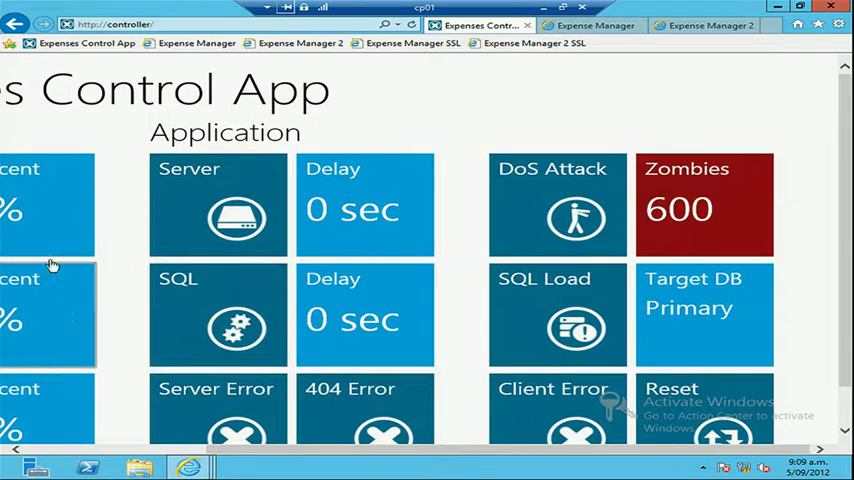
Switch to the web01 session and open WEB01's IP Address and Domain Restrictions with its feature settings
click(545, 7)
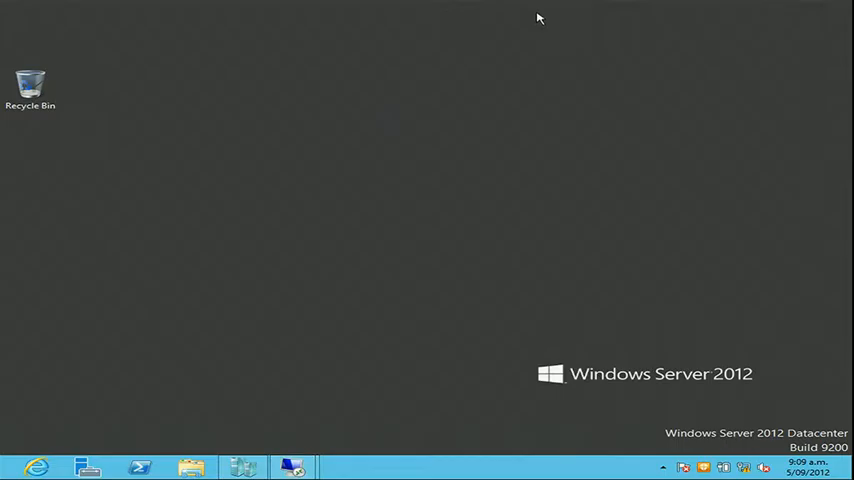
mouse_move(291, 467)
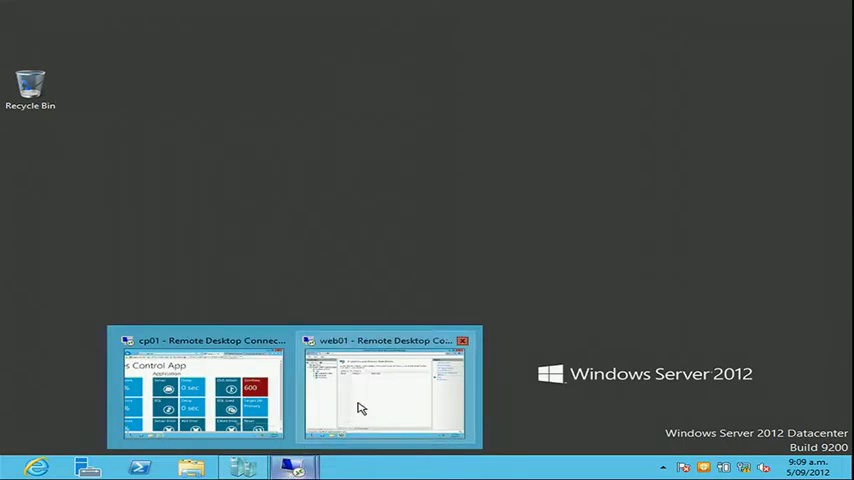
click(365, 410)
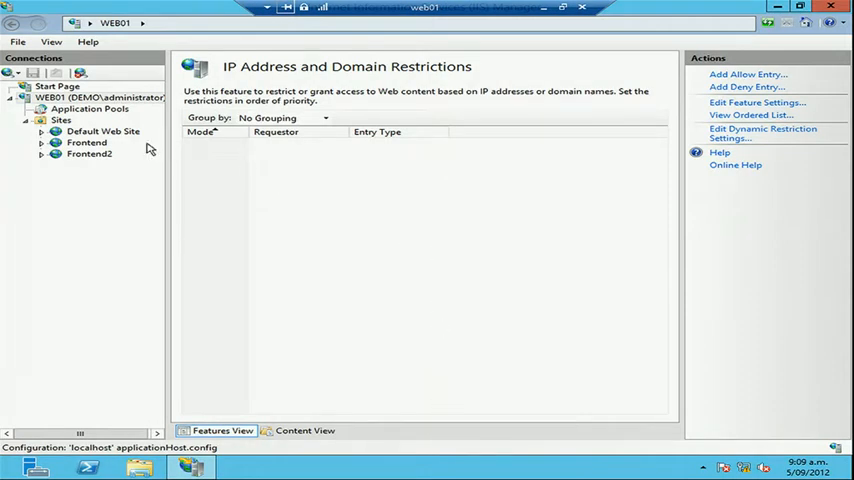
click(100, 97)
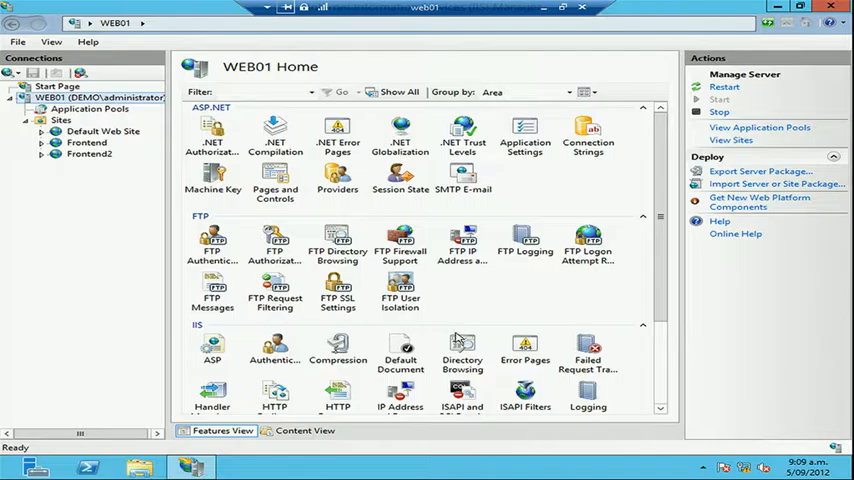
click(404, 400)
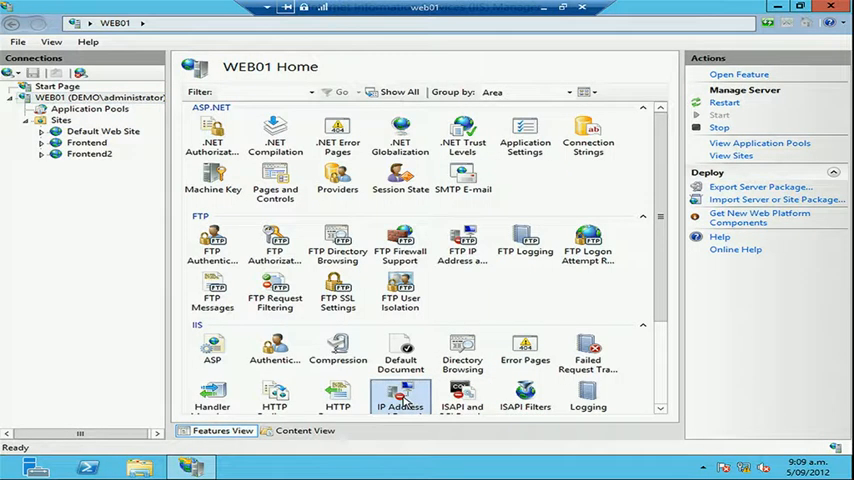
double_click(404, 400)
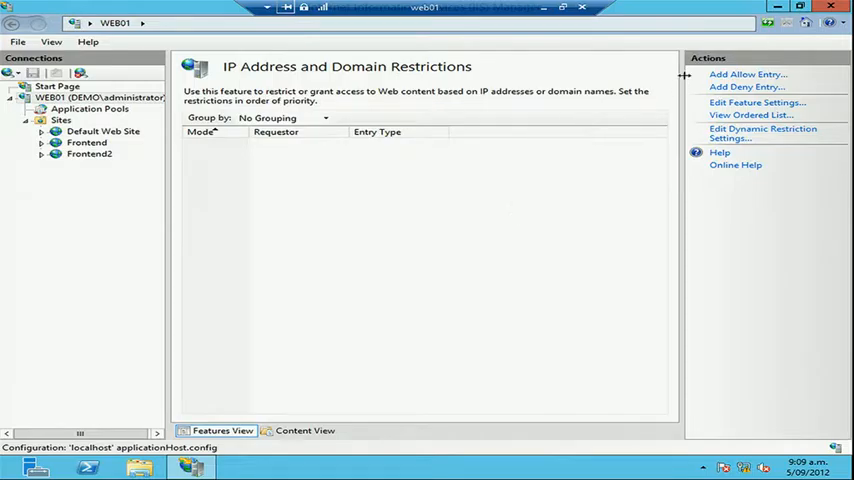
click(736, 105)
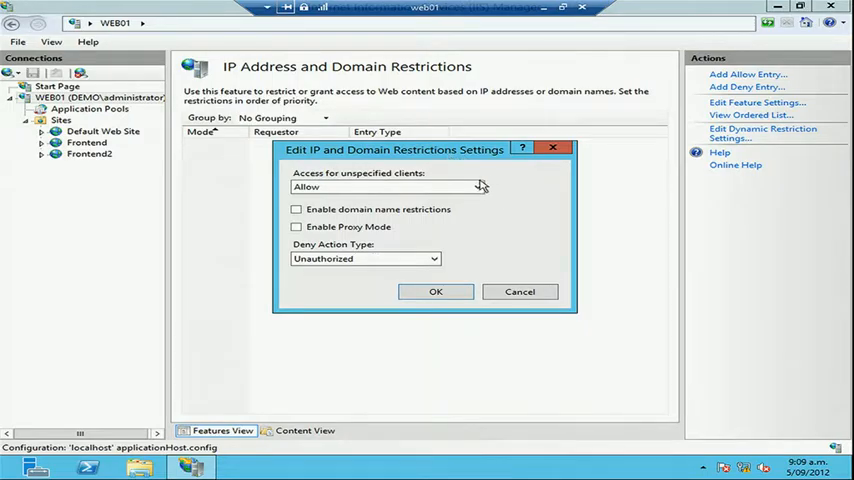
Keep unspecified clients allowed and deny action Unauthorized, then bring up Dynamic IP Restriction Settings
click(480, 190)
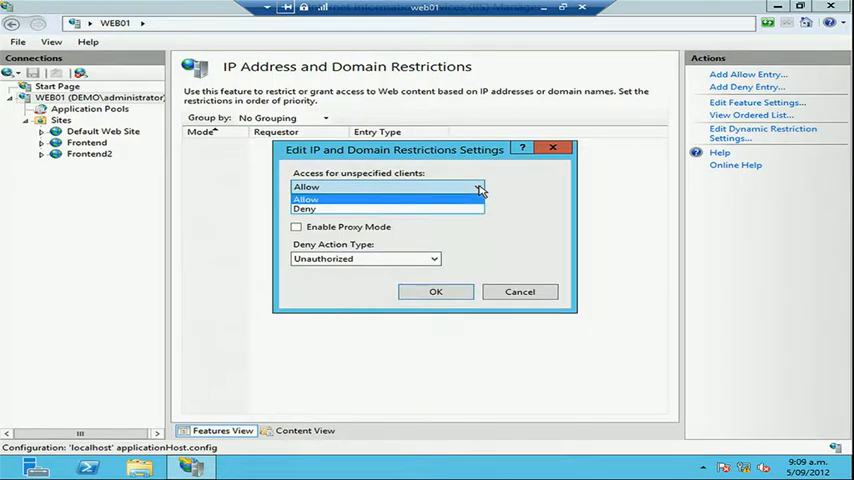
click(480, 190)
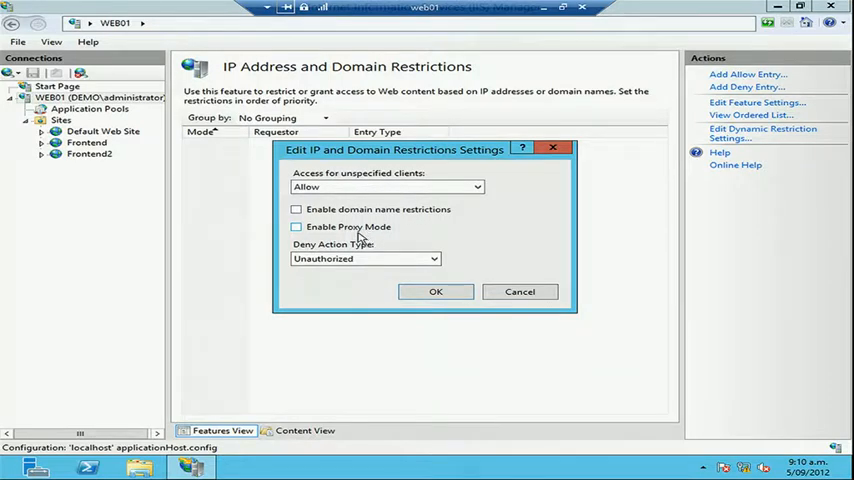
click(429, 264)
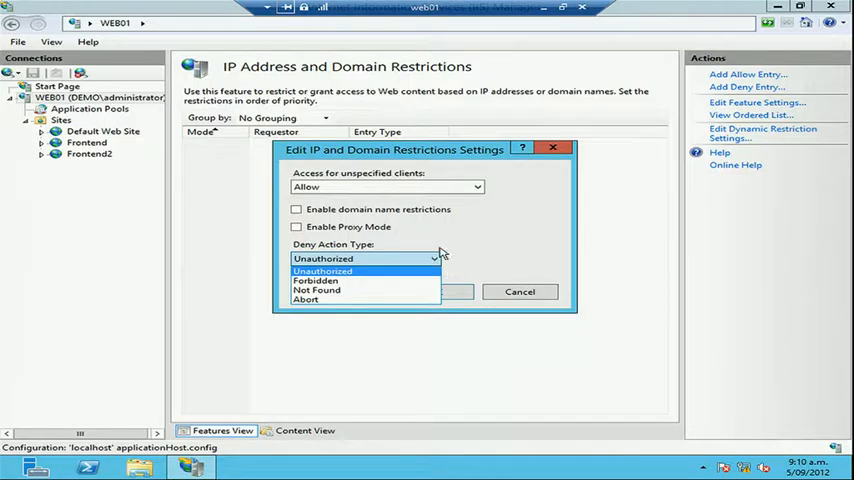
click(465, 297)
click(465, 297)
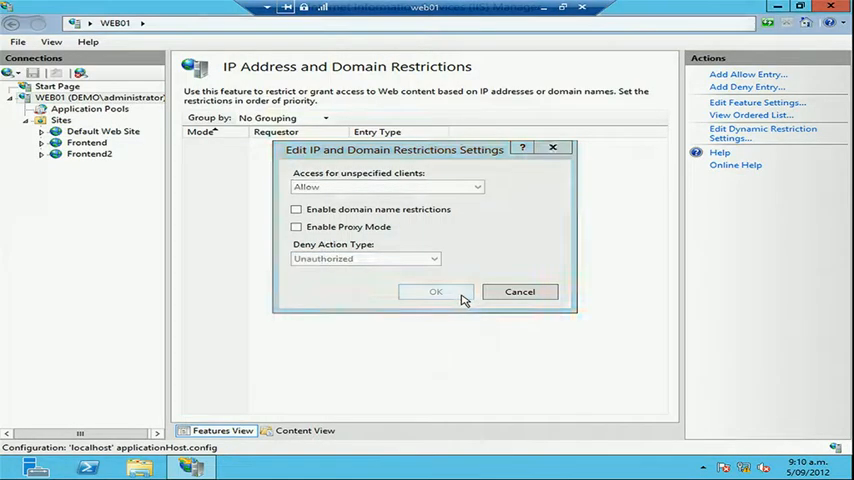
click(761, 105)
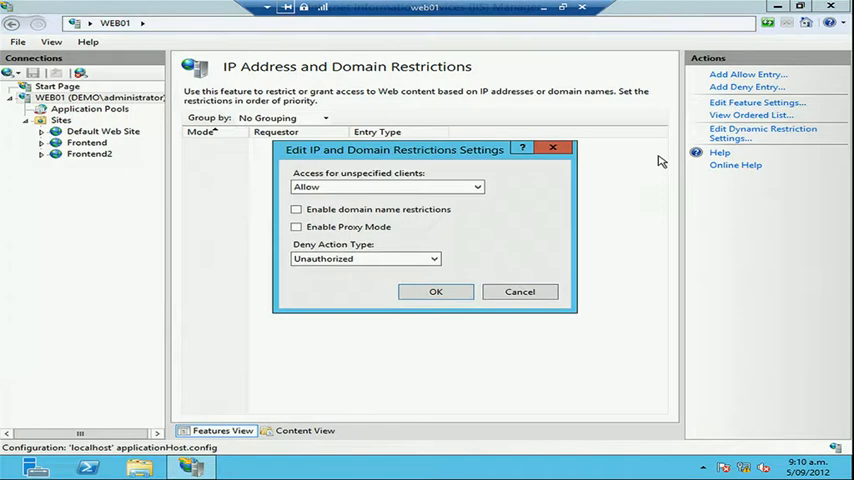
click(553, 293)
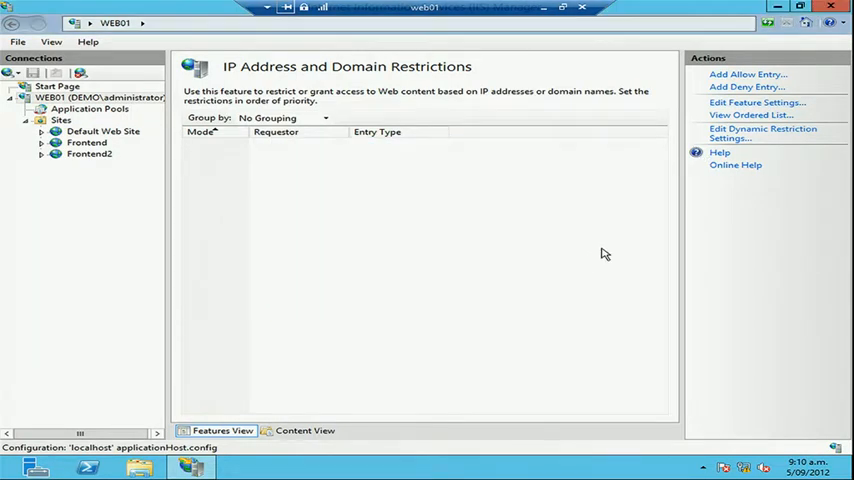
click(764, 129)
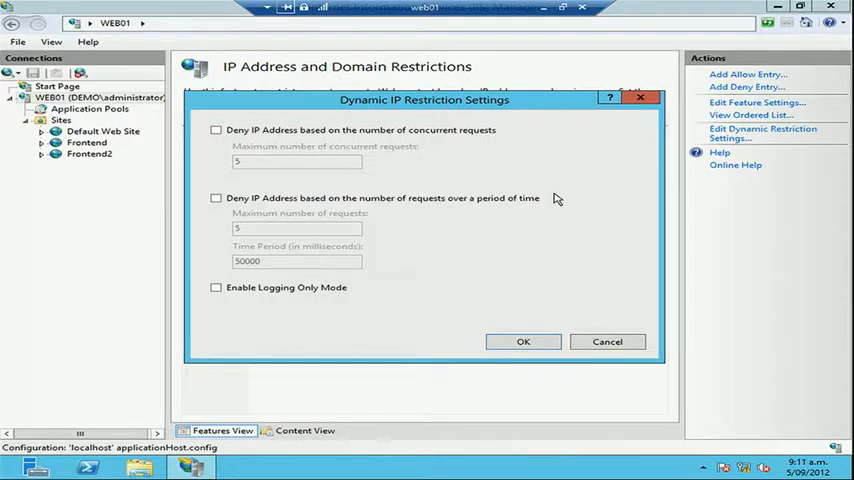
Enable denying IP addresses over 5 concurrent requests, save it, and minimize the web01 session
click(300, 130)
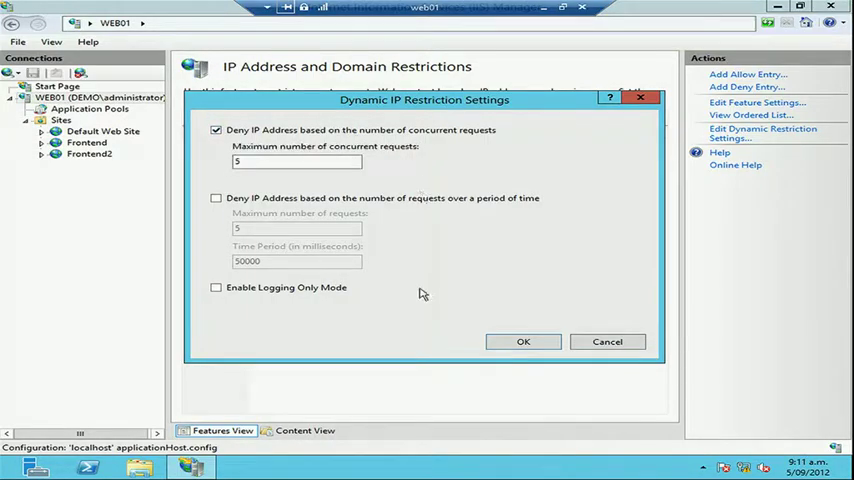
click(530, 350)
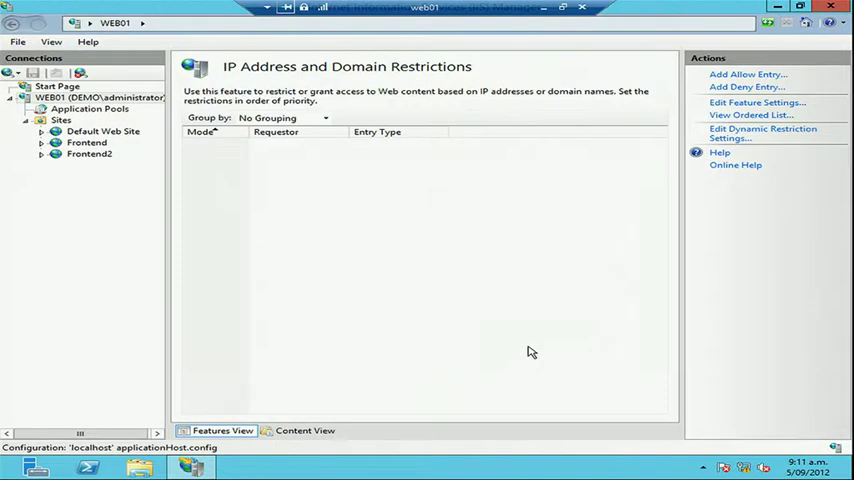
click(543, 12)
mouse_move(291, 467)
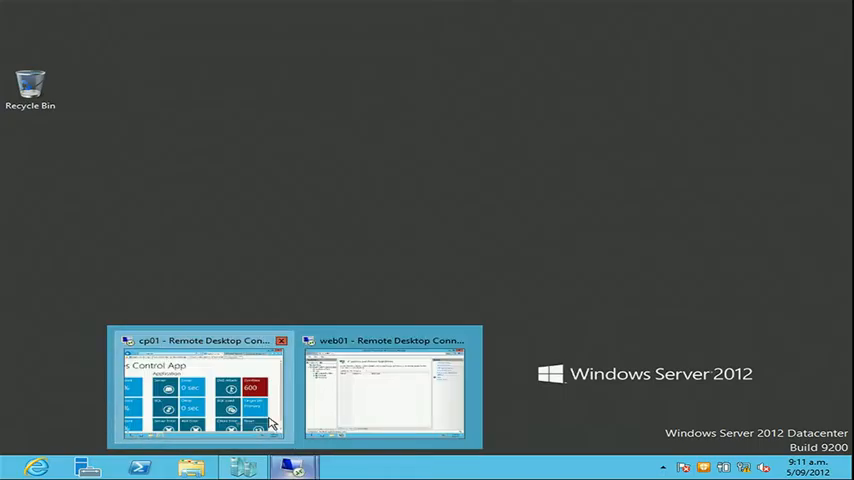
On cp01 start the DoS attack and reload Expense Manager to see the page can't be displayed
click(270, 423)
click(519, 210)
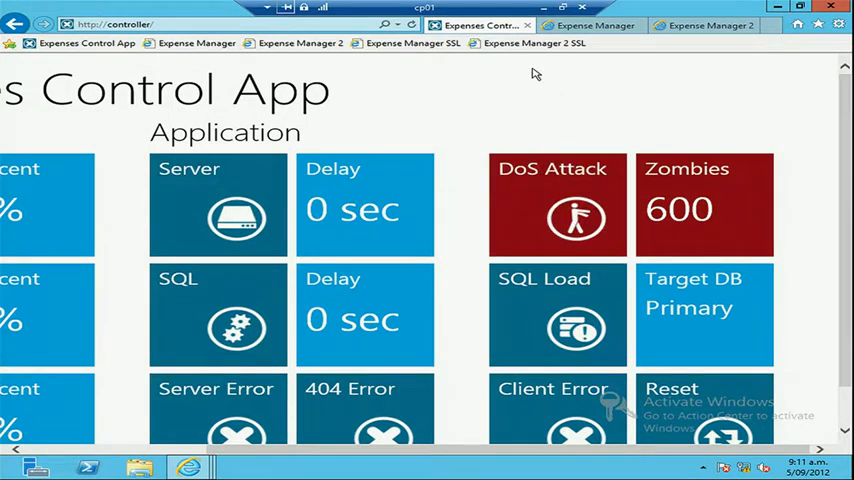
click(593, 27)
click(411, 25)
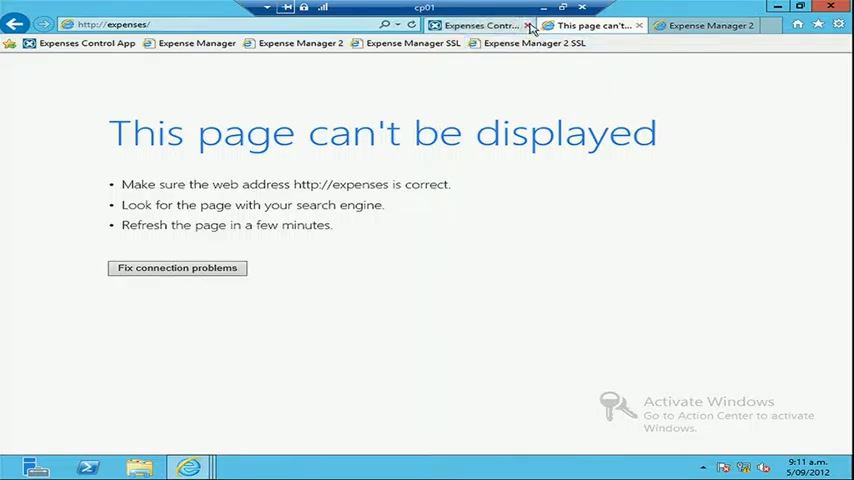
click(543, 7)
mouse_move(292, 467)
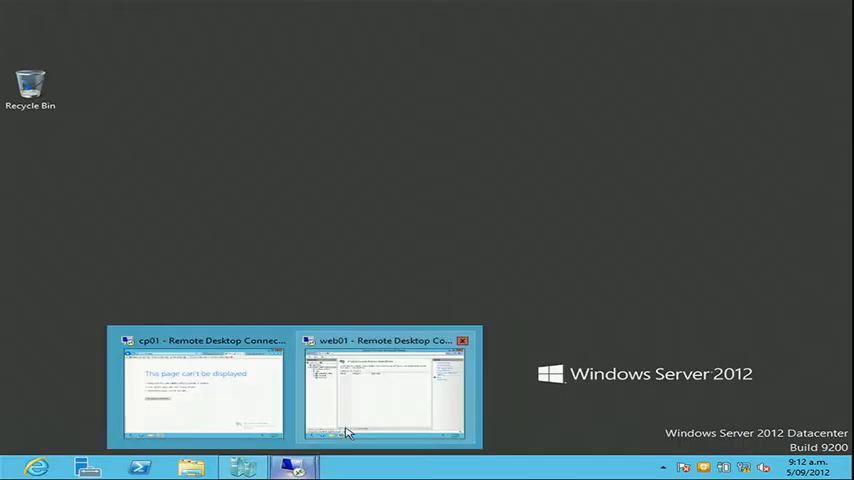
On web01 turn off the concurrent-request IP denial in Dynamic IP Restriction Settings and save it
click(395, 398)
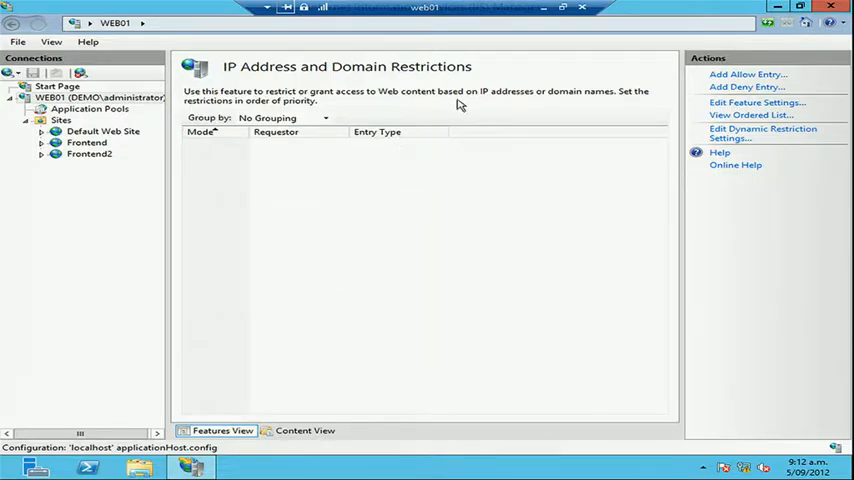
click(743, 104)
click(488, 296)
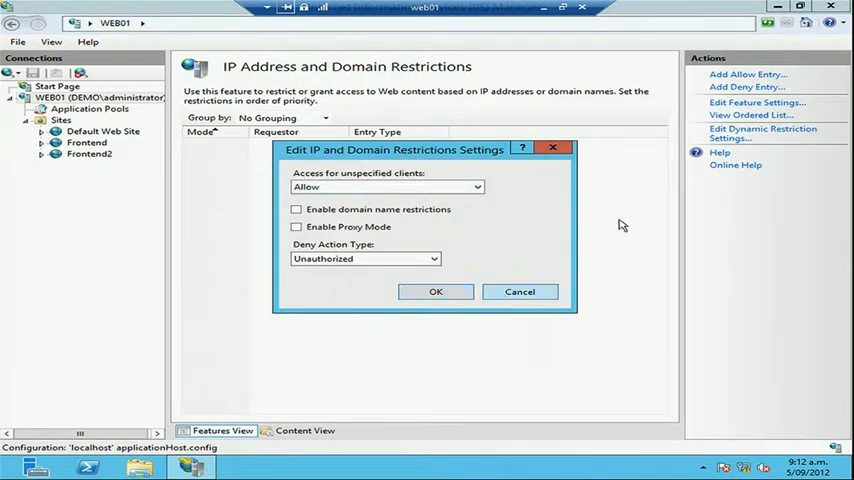
click(730, 134)
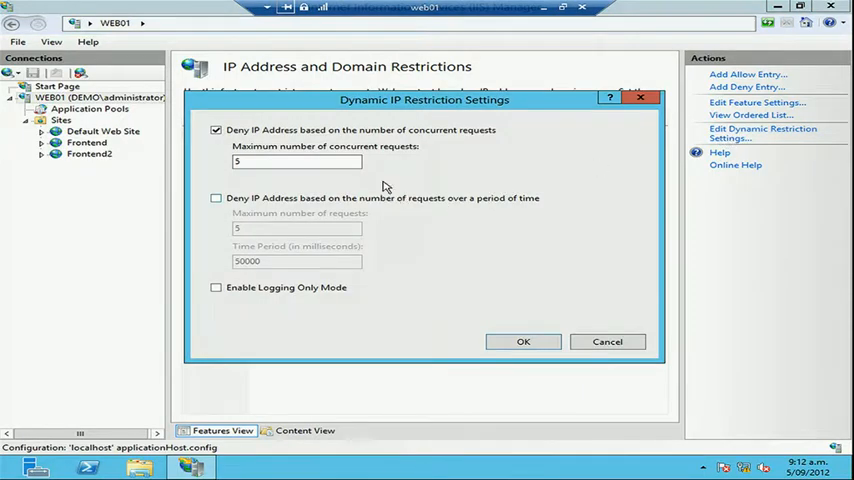
click(330, 137)
click(522, 342)
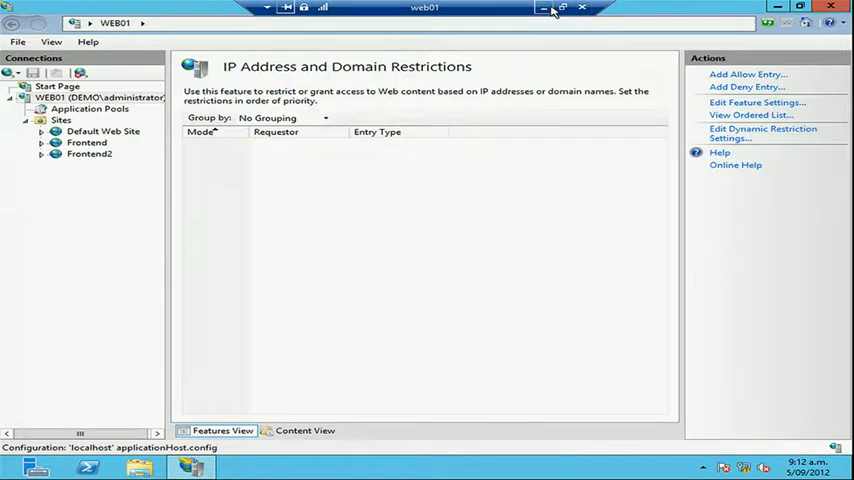
click(541, 7)
On cp01 reload Expense Manager, toggle the DoS attack off, and return to the claims page
mouse_move(189, 466)
click(244, 404)
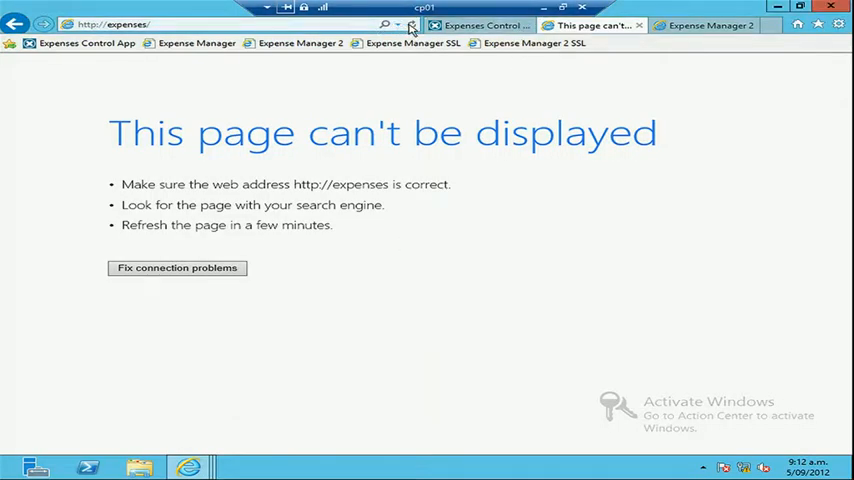
click(411, 24)
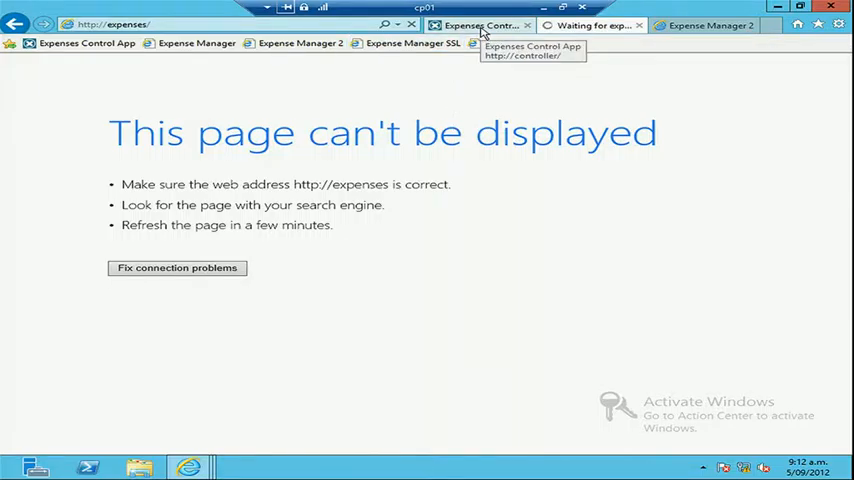
click(503, 27)
click(524, 215)
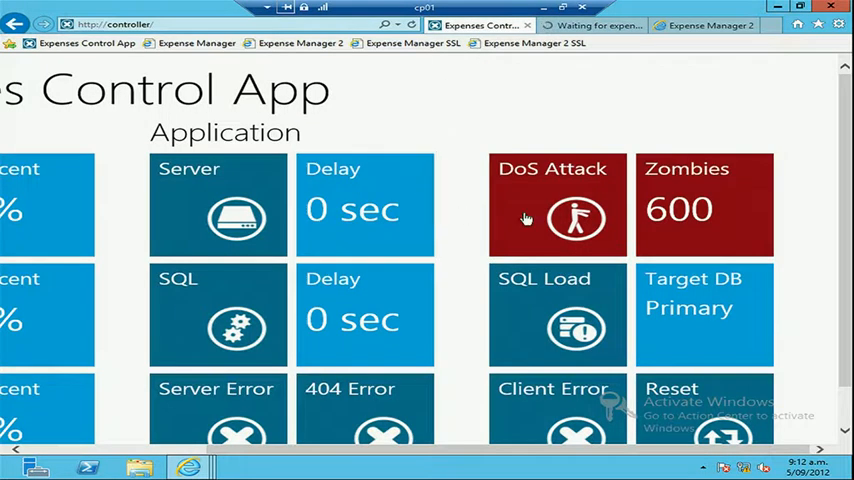
click(576, 29)
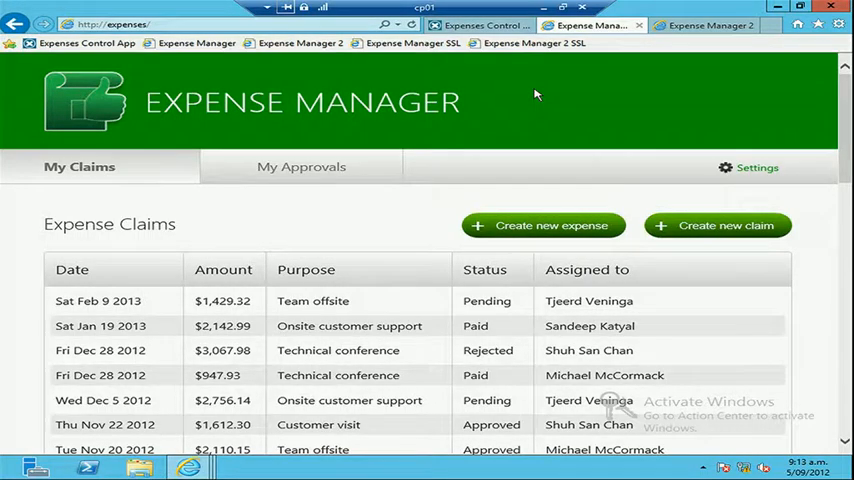
Refresh the expense claims list with F5 and minimize the cp01 session to the local desktop
key(F5)
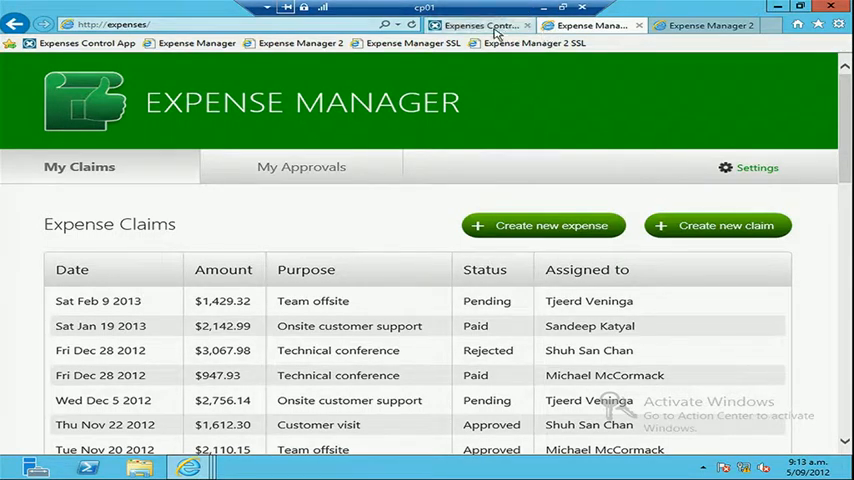
click(528, 27)
click(544, 7)
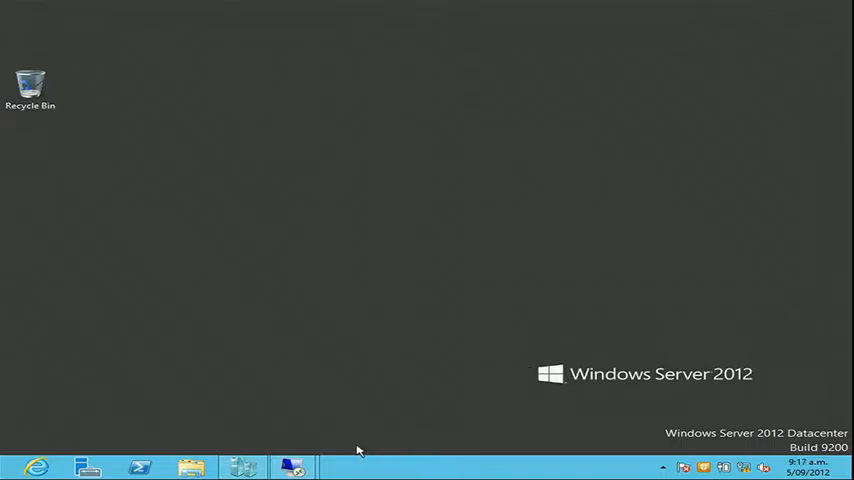
mouse_move(291, 467)
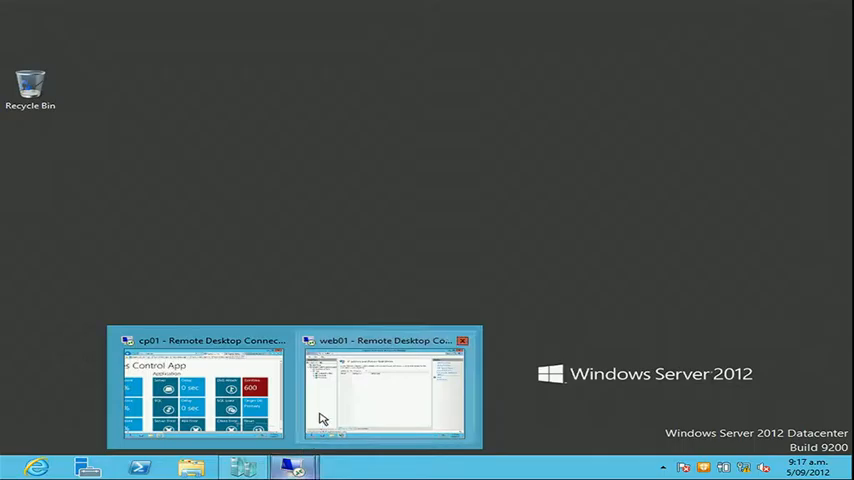
click(265, 402)
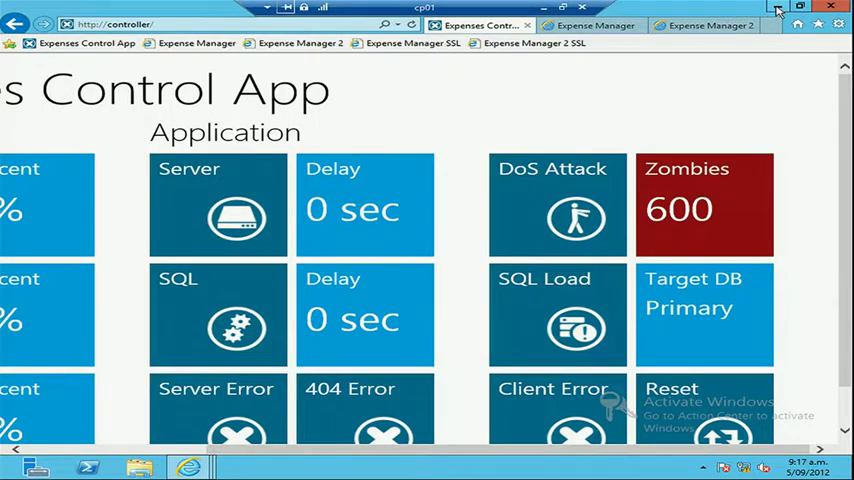
Minimize the browser, open the CertStore folder on cp01's desktop, then return to the local desktop
click(775, 5)
double_click(25, 150)
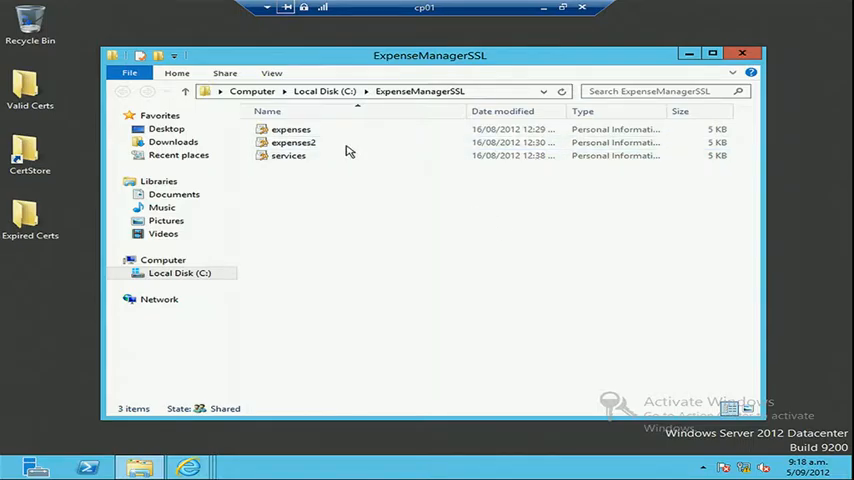
click(541, 7)
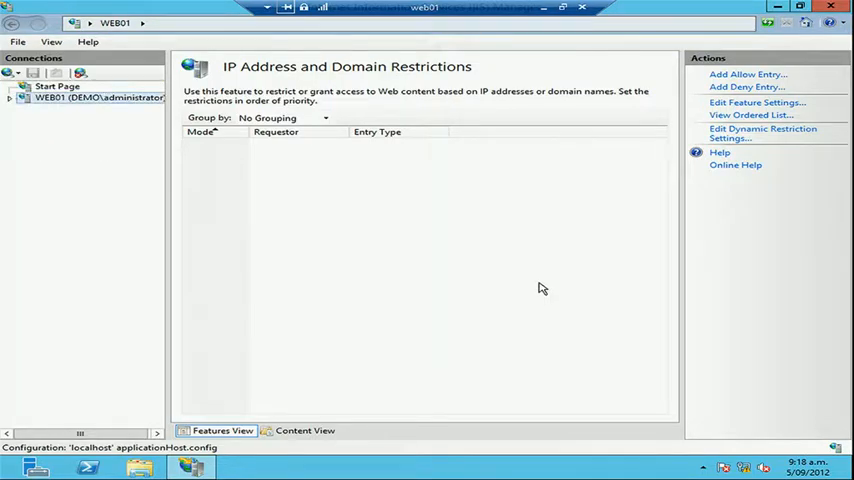
Expand WEB01, launch Task Manager from the taskbar and minimize it, then pick Centralized Certificates
click(9, 97)
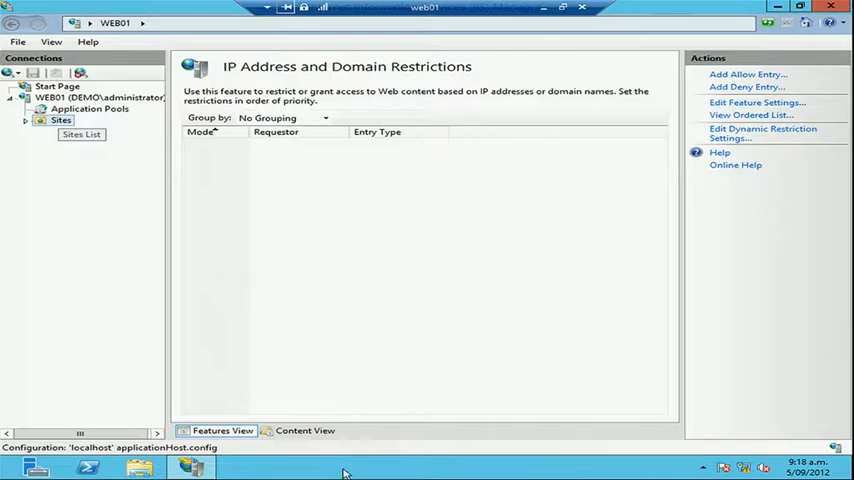
right_click(389, 465)
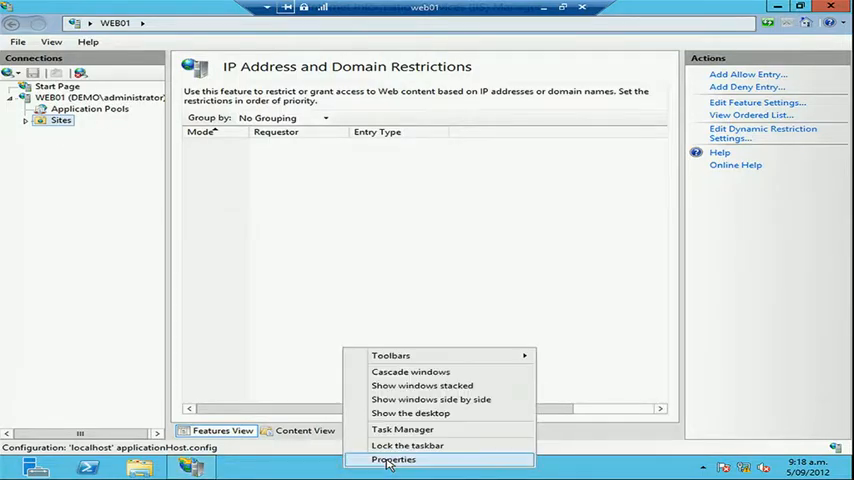
click(493, 422)
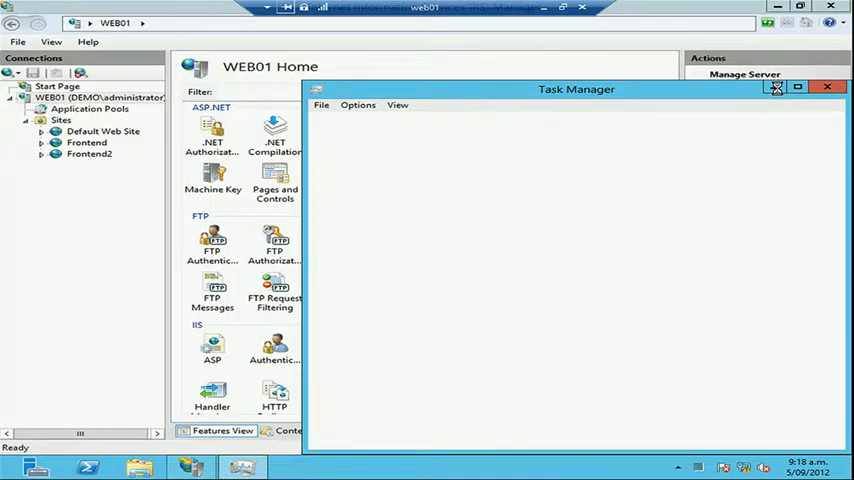
click(776, 88)
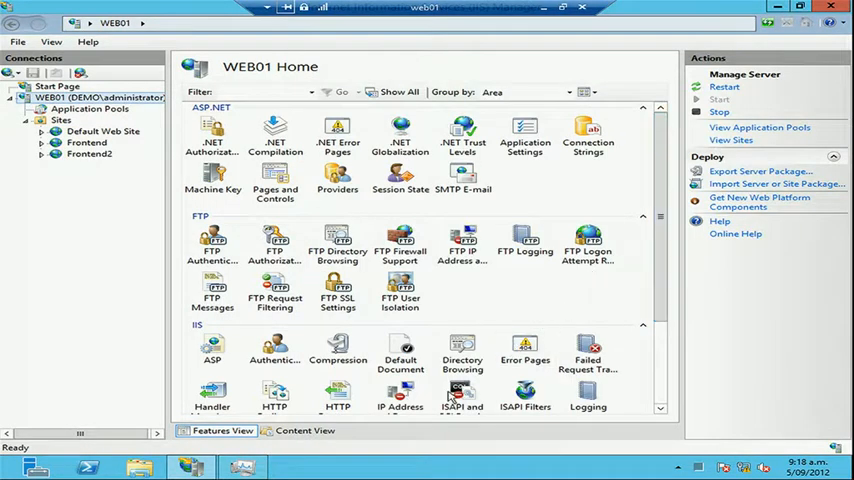
scroll(660, 217, down, 3)
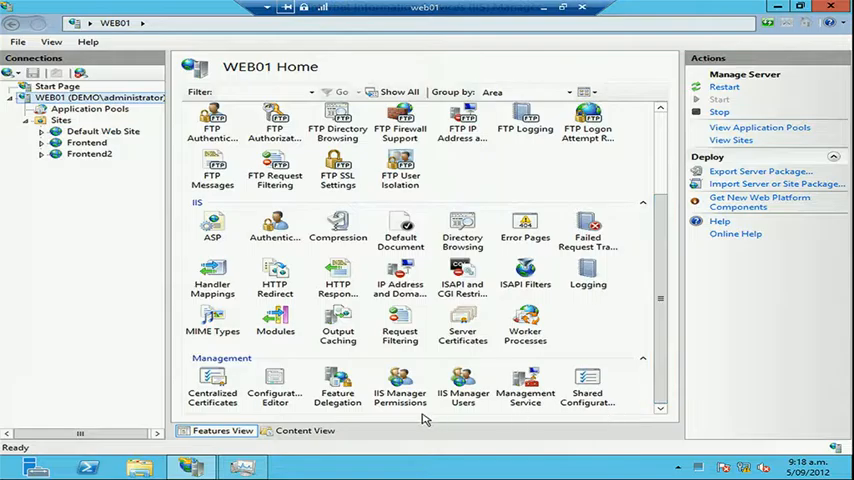
click(216, 384)
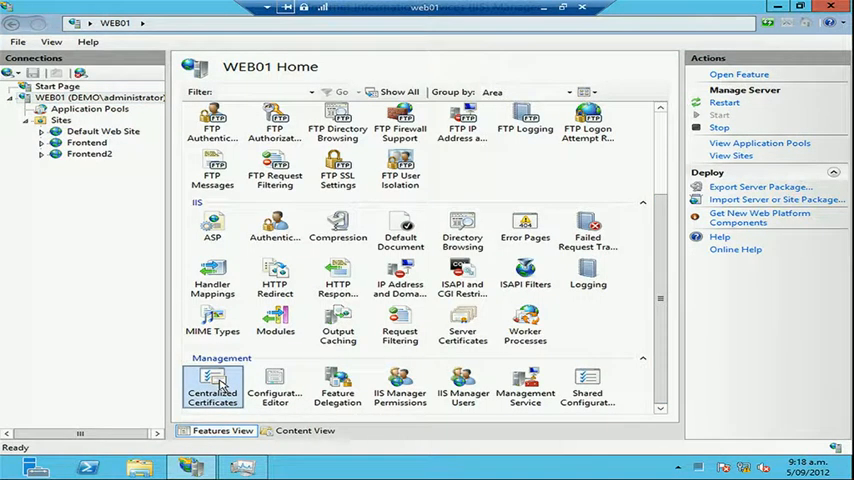
double_click(222, 386)
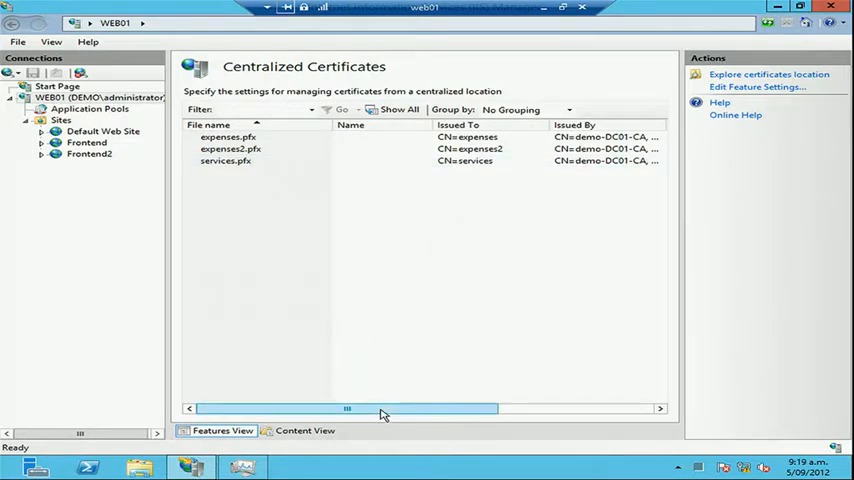
drag(381, 410, 551, 414)
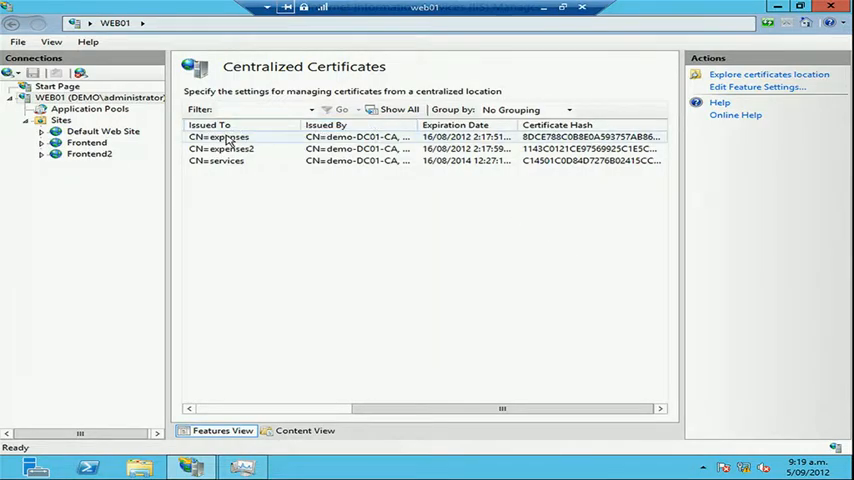
click(226, 138)
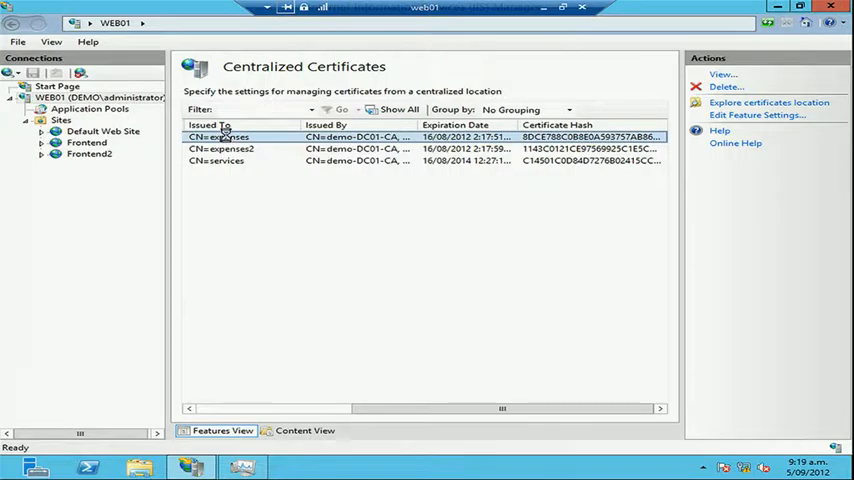
double_click(228, 139)
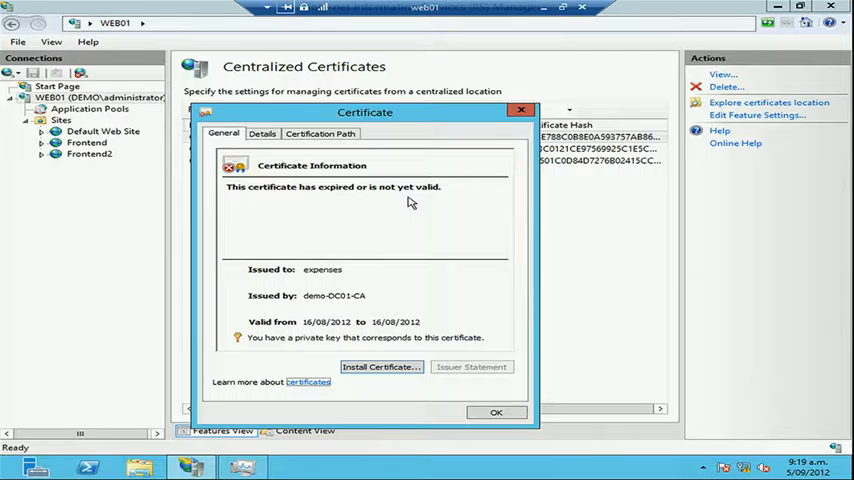
click(521, 111)
double_click(243, 149)
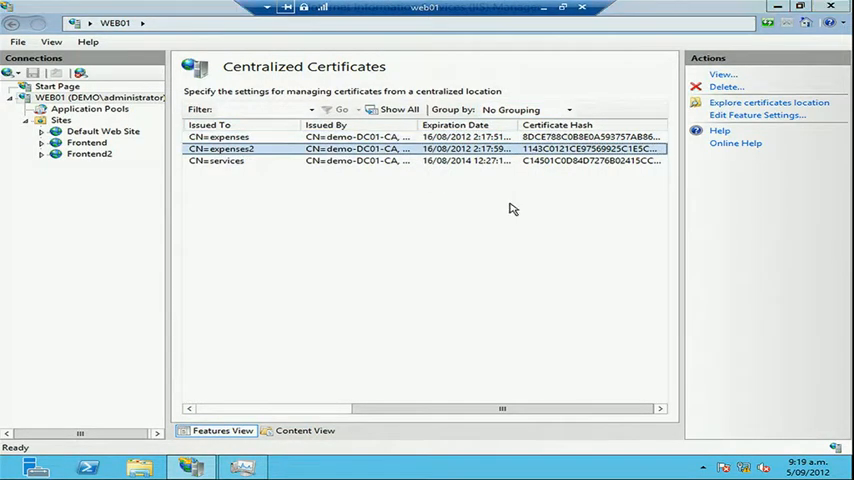
click(523, 110)
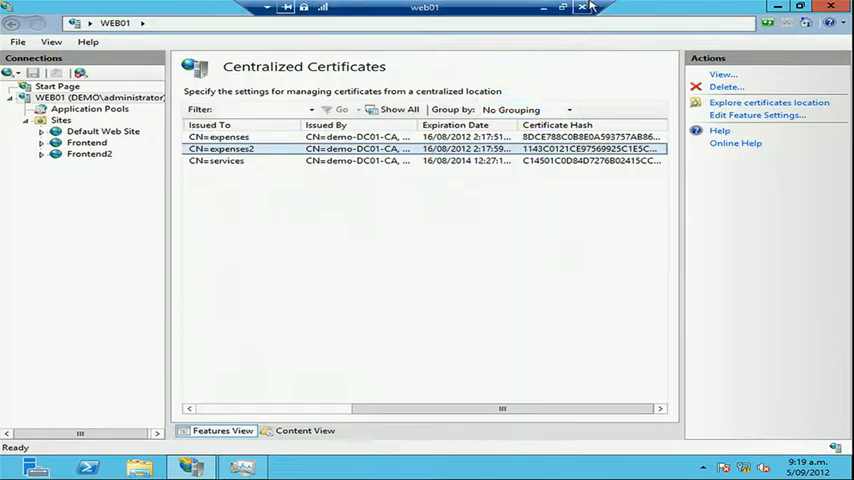
click(780, 115)
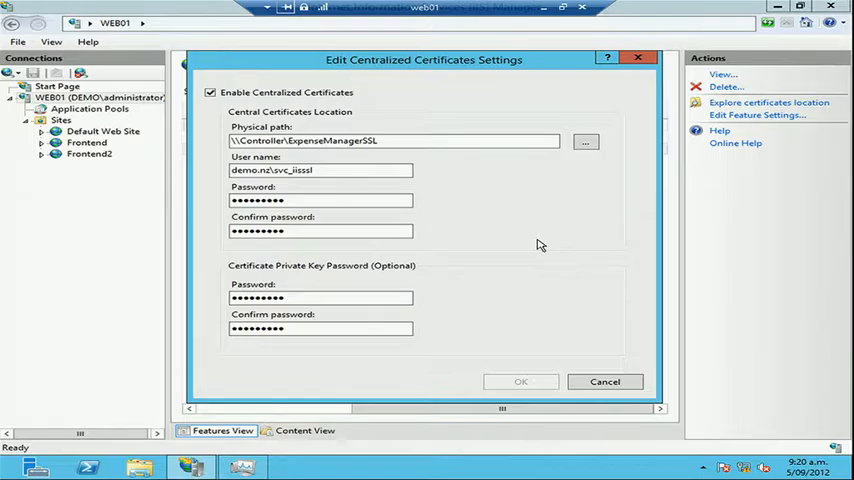
Cancel the centralized certificate settings for the ExpenseManagerSSL share without changes
click(590, 385)
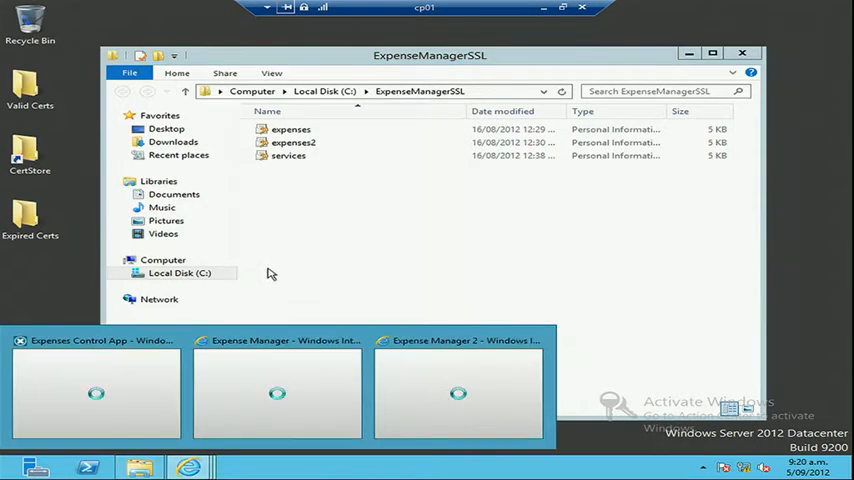
Load the Expense Manager site over HTTPS and continue past the certificate warning
click(262, 325)
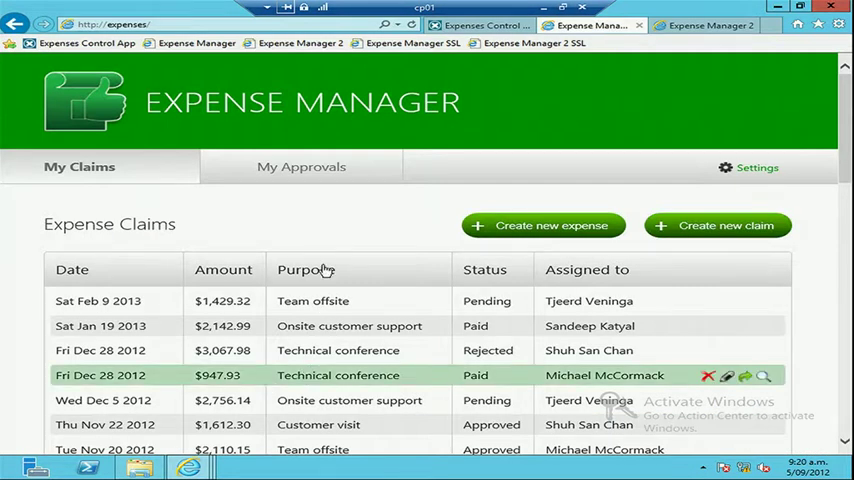
click(432, 47)
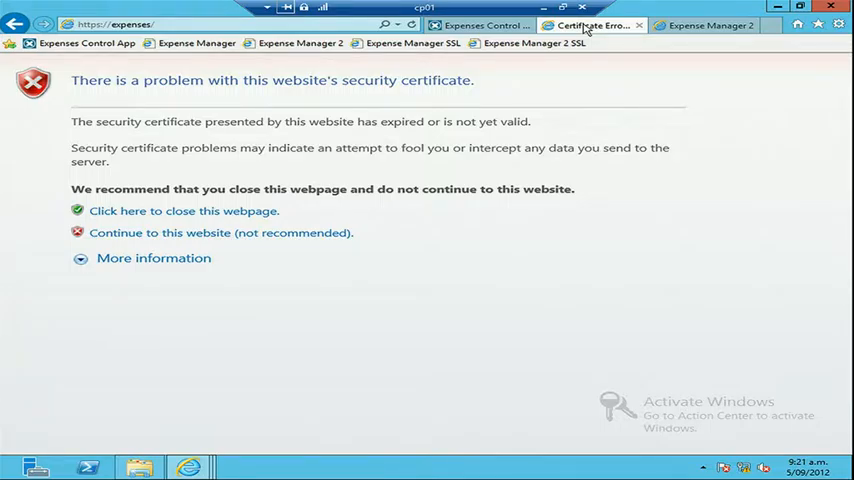
click(215, 234)
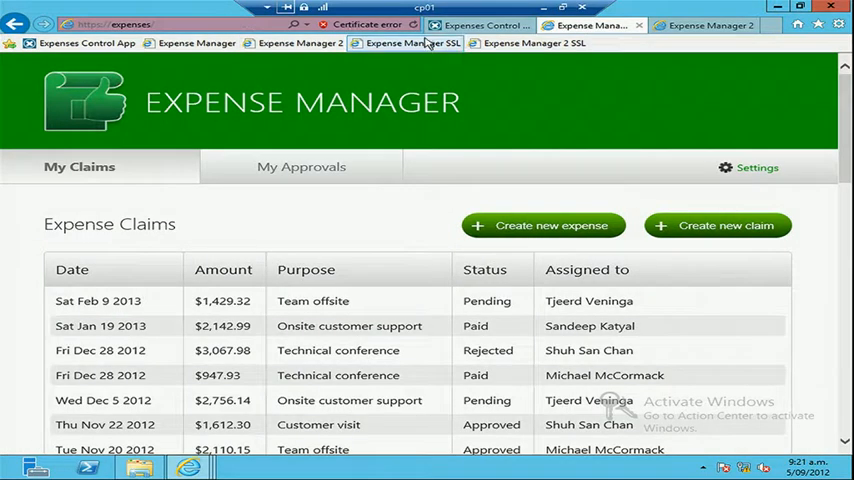
View the site's certificate from the certificate error and confirm it is the expired expenses certificate
click(368, 25)
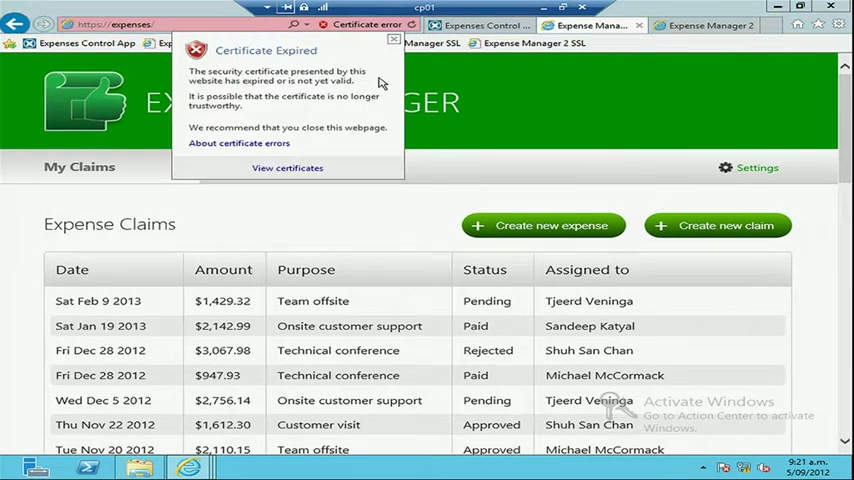
click(290, 168)
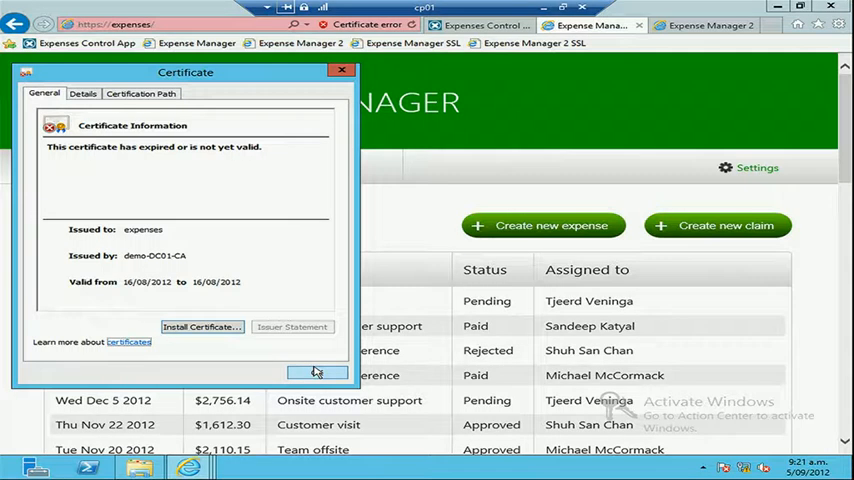
click(336, 375)
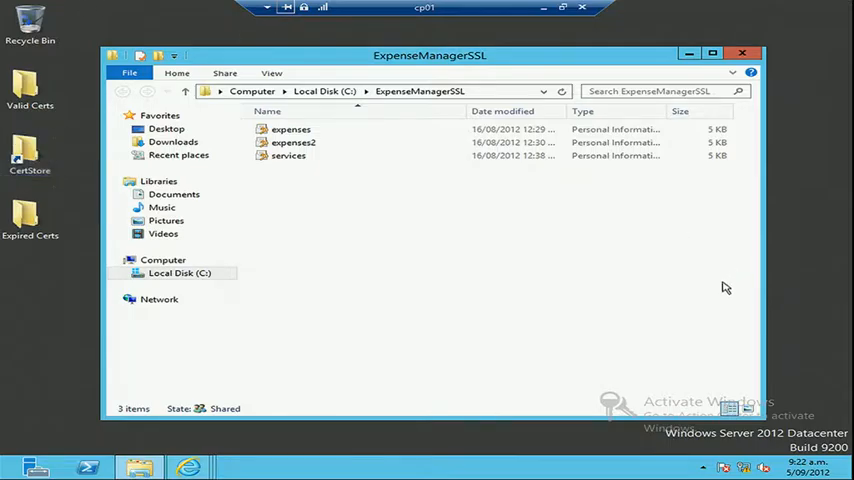
Copy both valid certificate files from the Valid Certs folder
double_click(28, 88)
drag(336, 186, 278, 138)
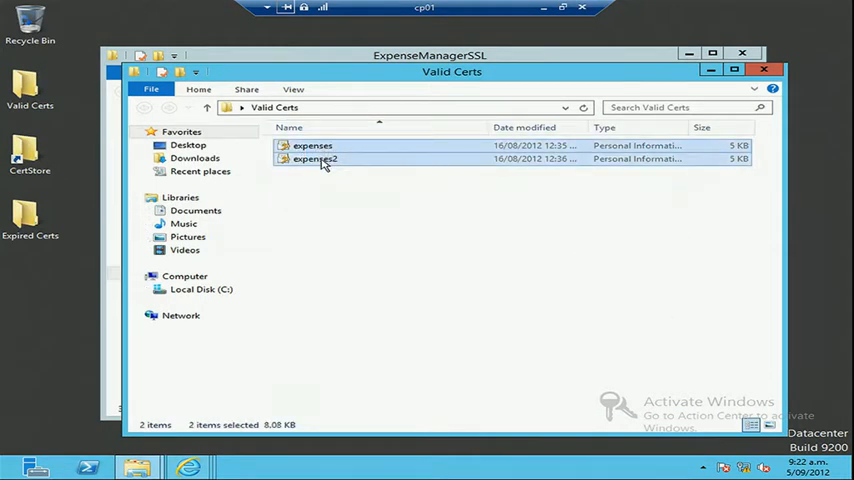
right_click(322, 160)
click(358, 230)
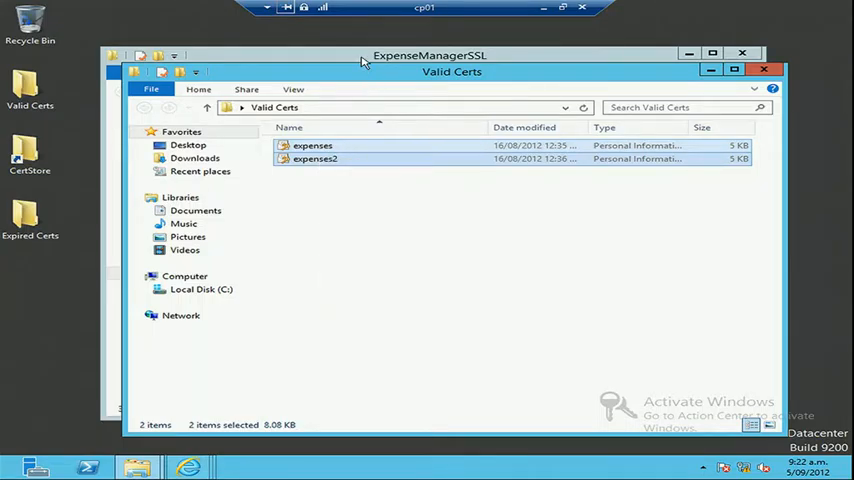
Paste them into ExpenseManagerSSL, replacing the existing expenses and expenses2 certificates
click(362, 56)
right_click(336, 209)
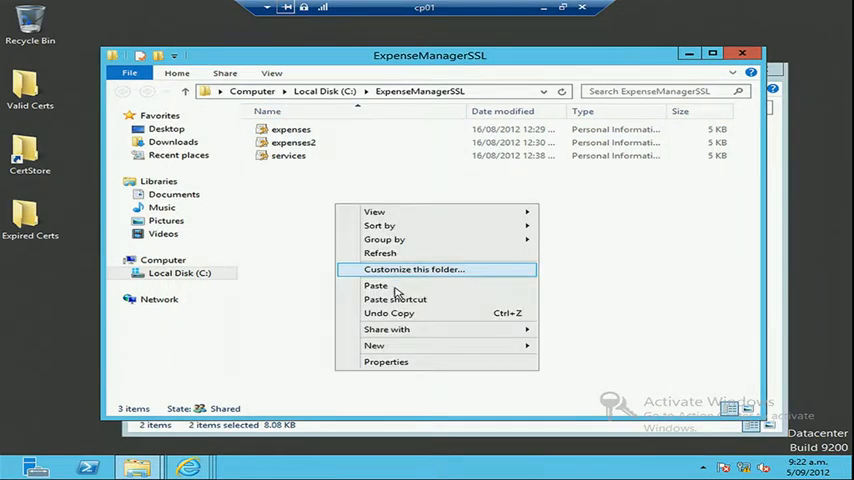
click(390, 286)
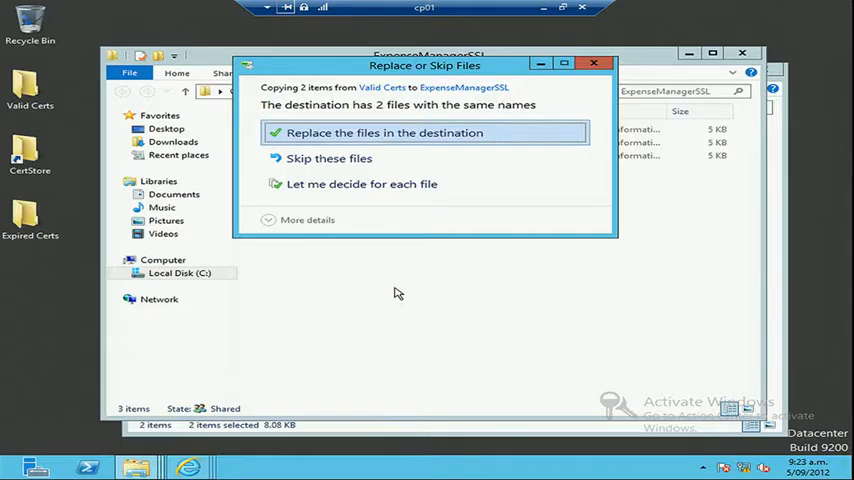
key(Return)
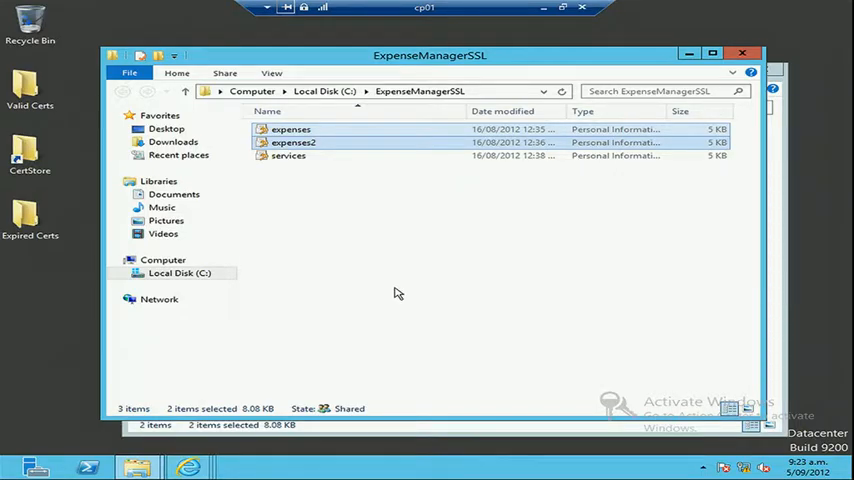
Close the ExpenseManagerSSL folder and switch from the cp01 session to web01
click(741, 53)
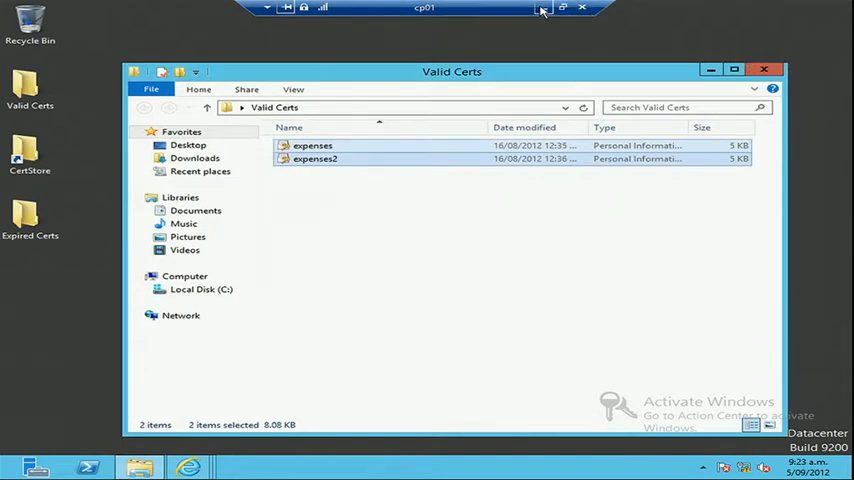
click(542, 8)
mouse_move(292, 467)
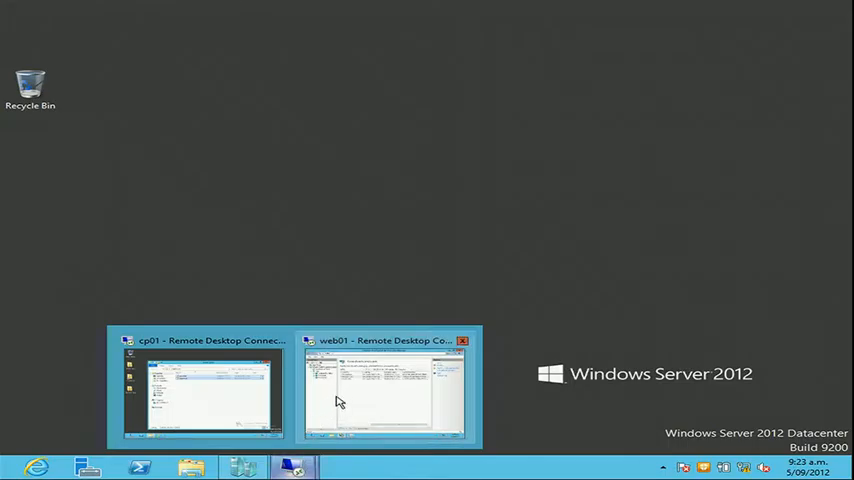
click(336, 400)
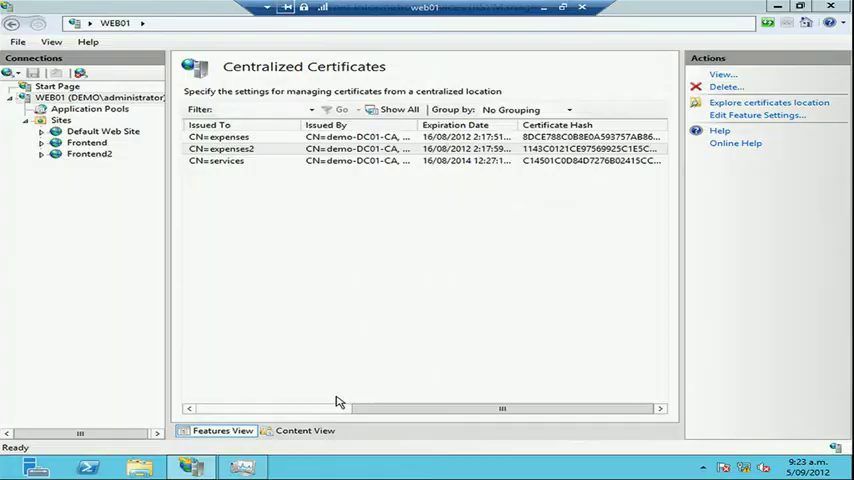
Inspect Frontend's https binding, confirming its host name requires SNI with the centralized store
click(87, 142)
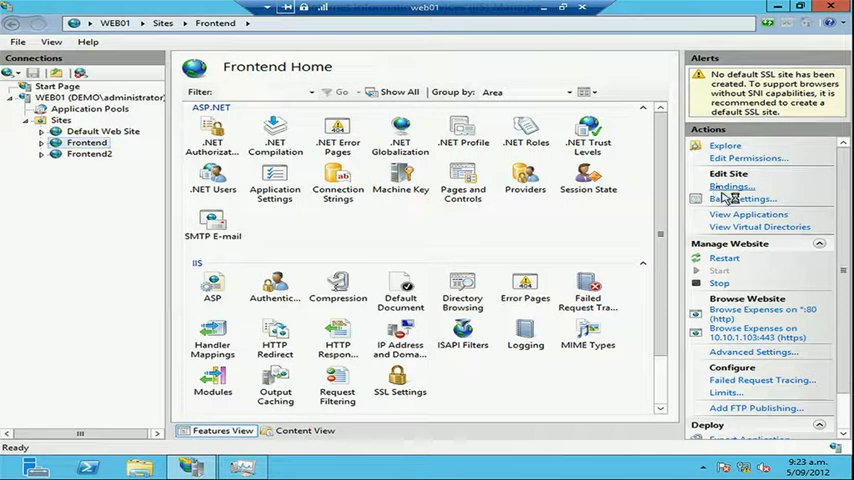
click(730, 187)
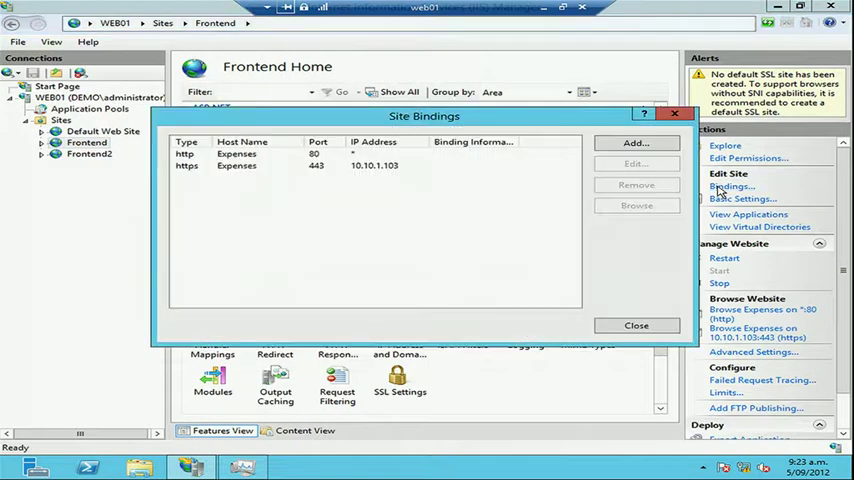
double_click(190, 166)
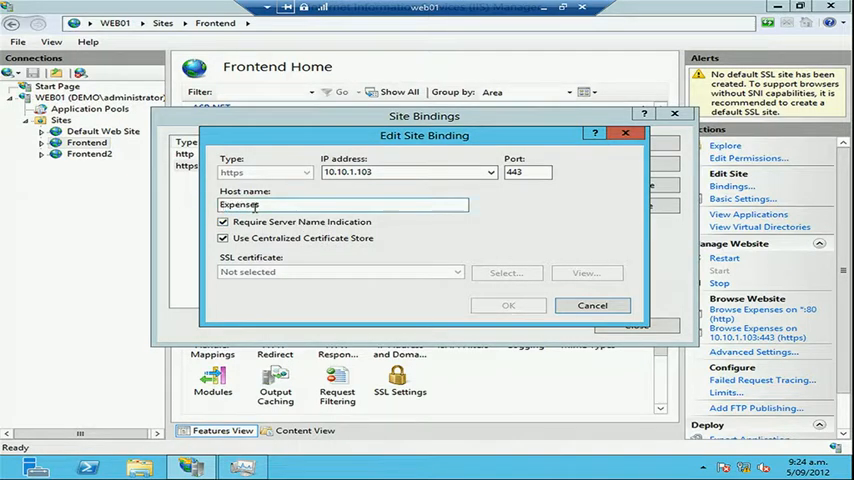
drag(286, 204, 140, 204)
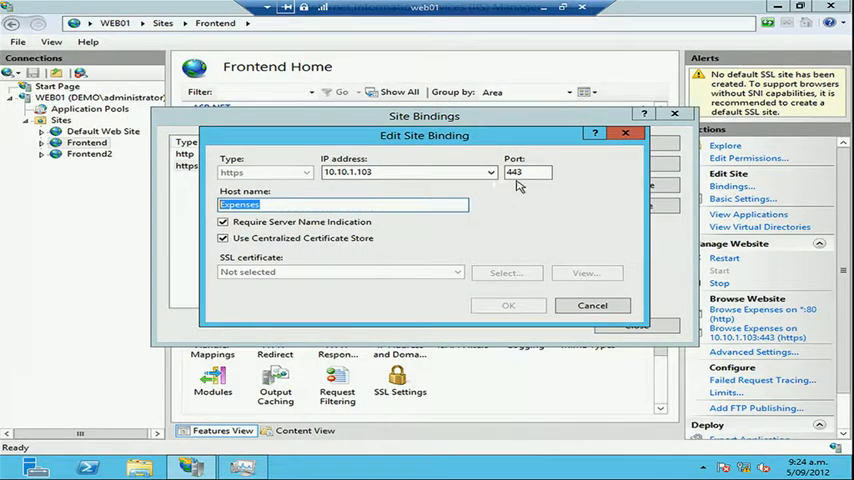
click(592, 306)
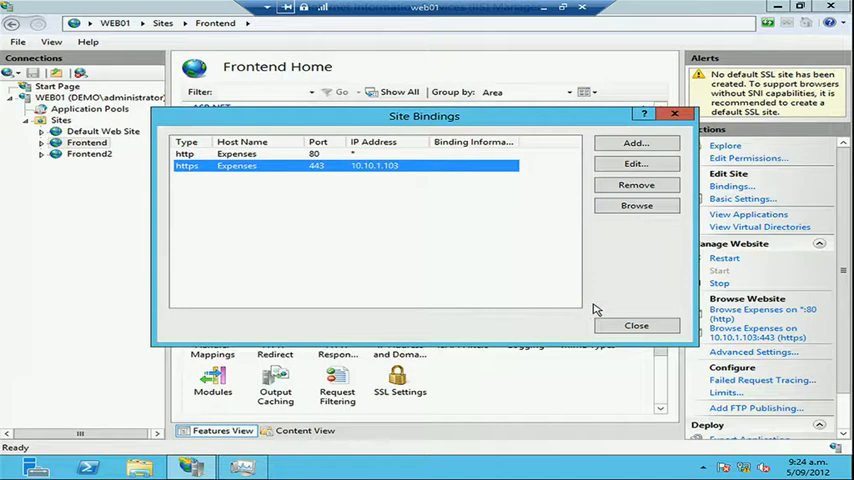
click(618, 326)
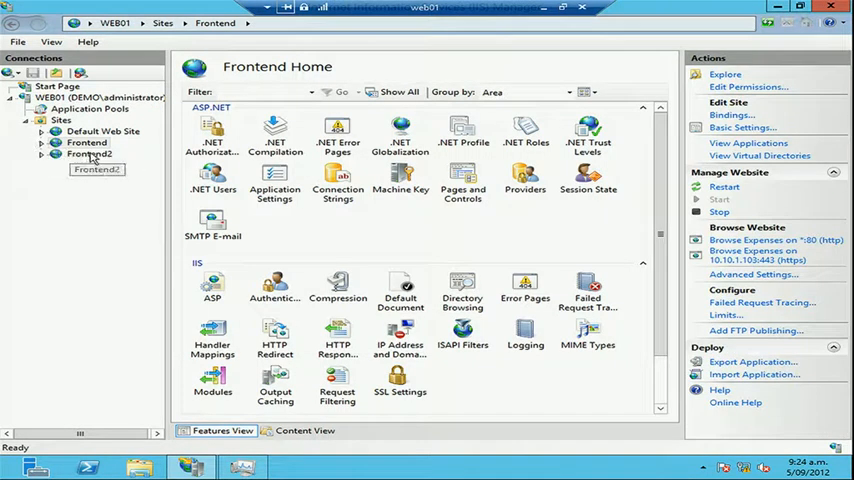
Inspect Frontend2's Expenses2 https binding on 443 the same way, leaving it unchanged
click(80, 154)
click(741, 187)
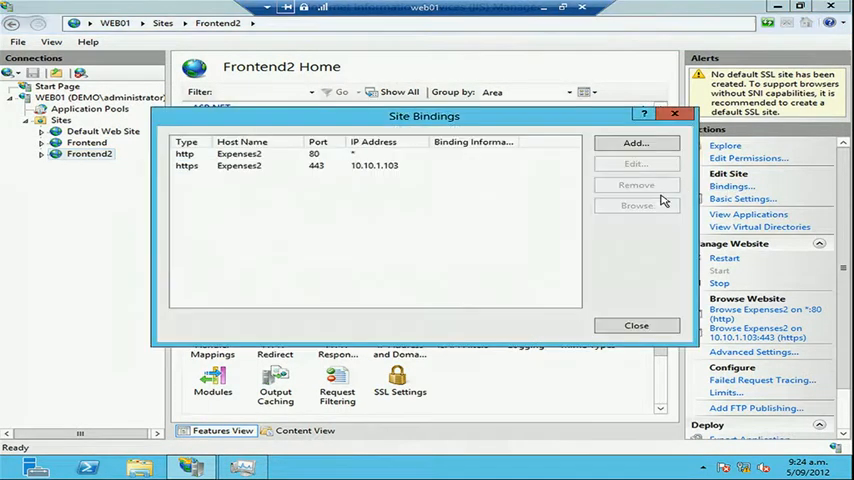
double_click(180, 166)
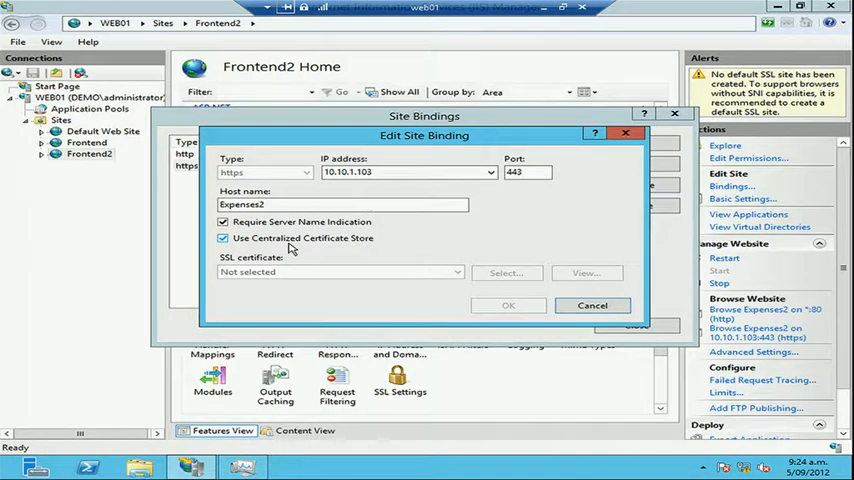
click(593, 307)
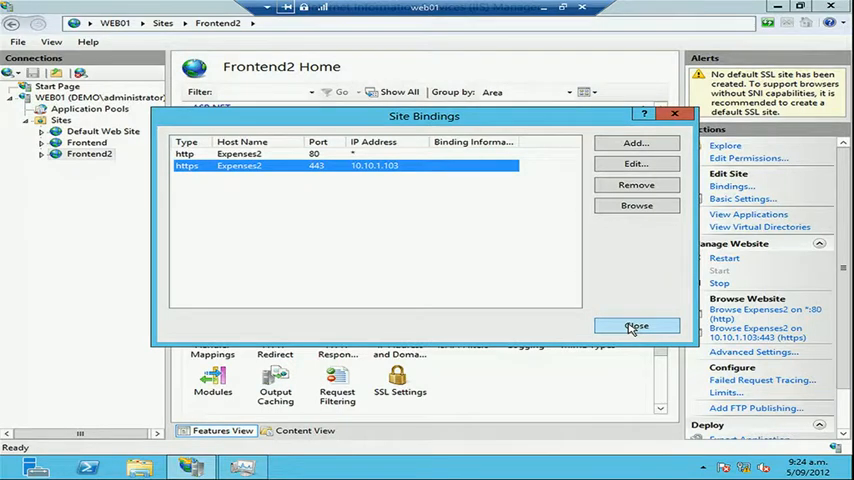
click(632, 329)
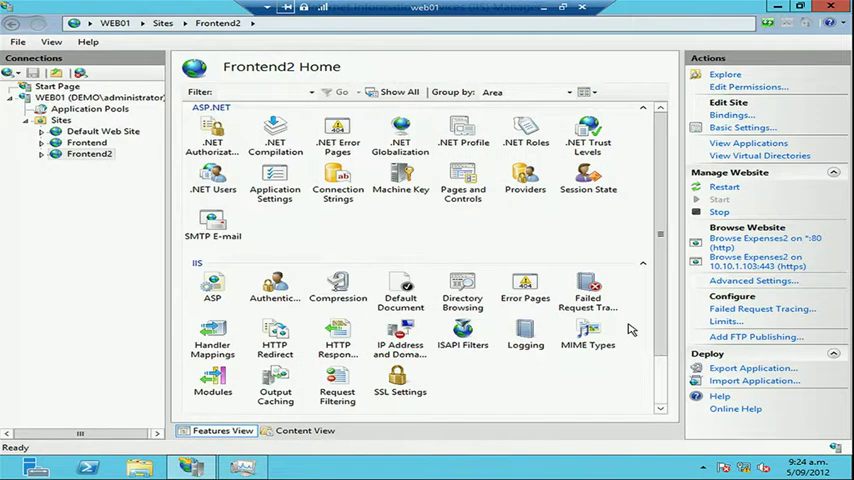
View the CN=expenses certificate in WEB01's Centralized Certificates, now valid until 16/08/2014
click(88, 97)
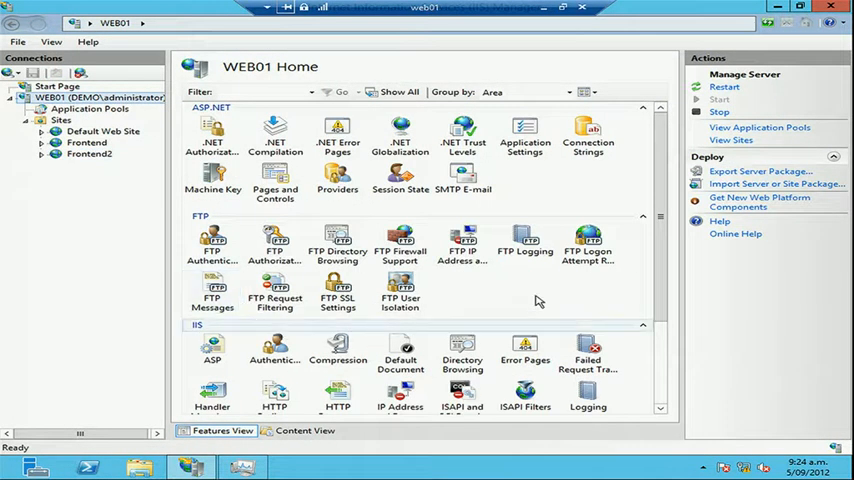
scroll(666, 309, down, 1)
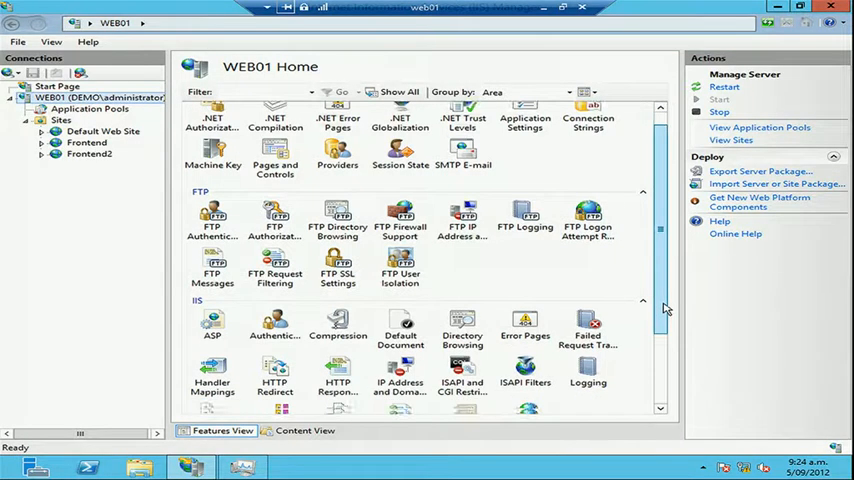
scroll(666, 309, down, 4)
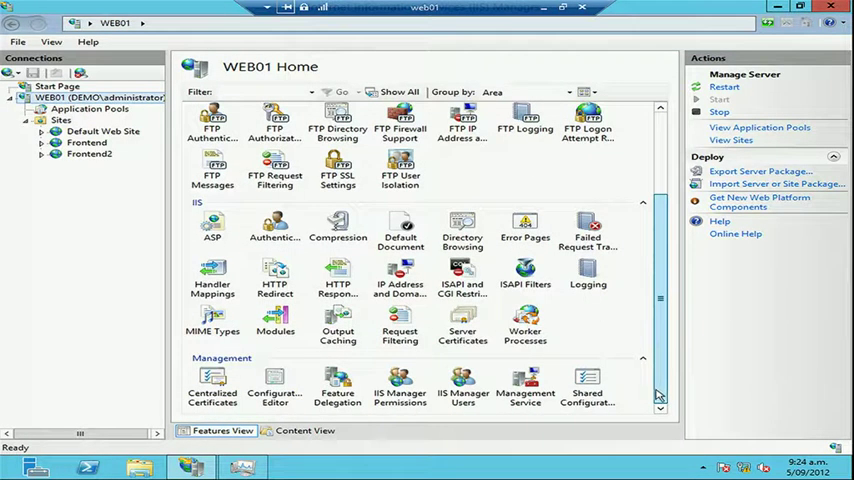
double_click(228, 381)
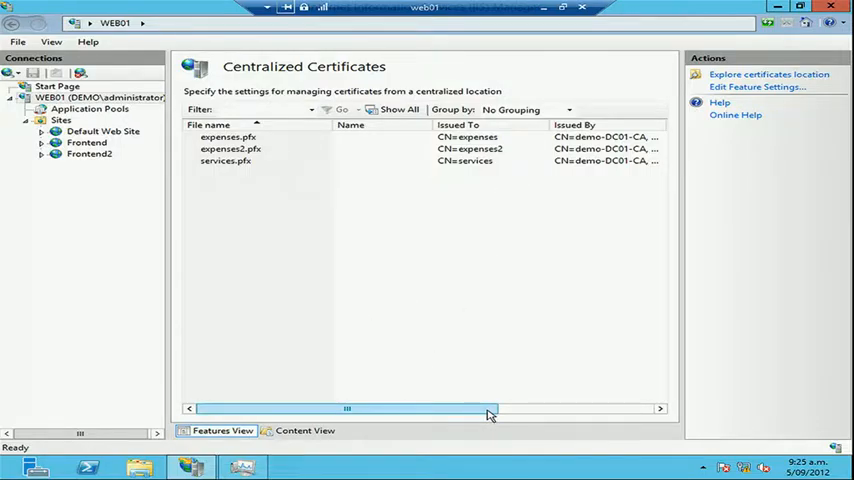
drag(488, 409, 591, 408)
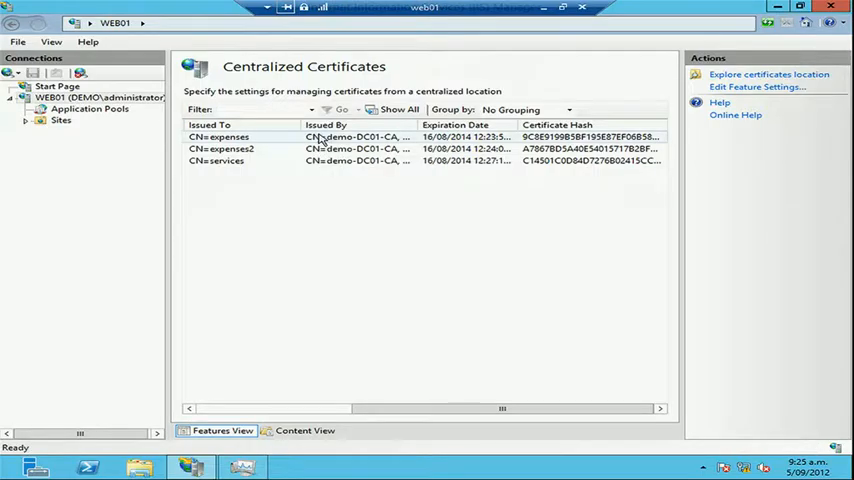
double_click(280, 137)
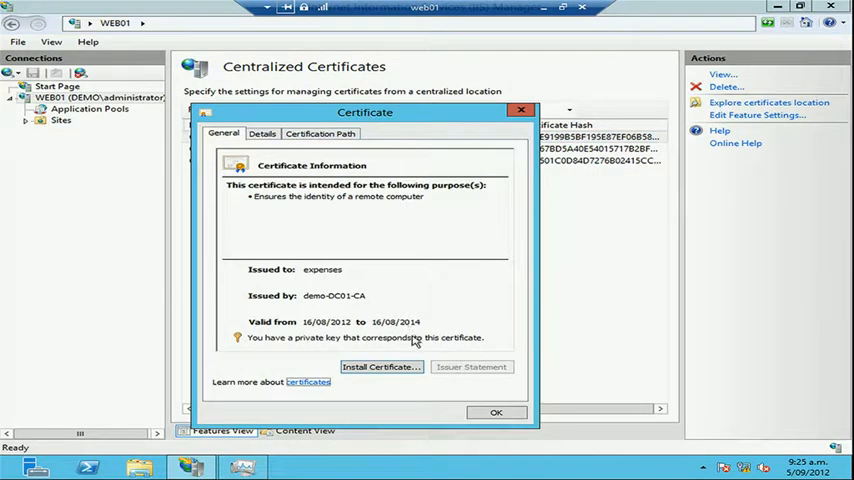
click(512, 417)
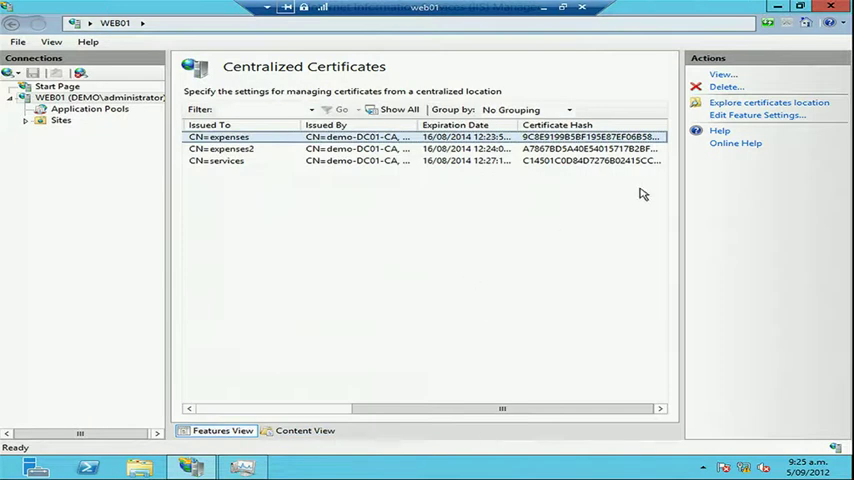
right_click(558, 219)
click(507, 254)
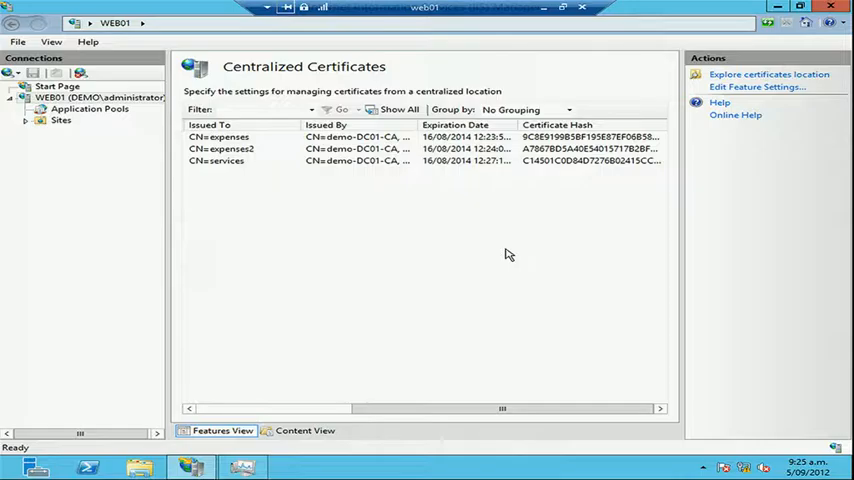
click(614, 141)
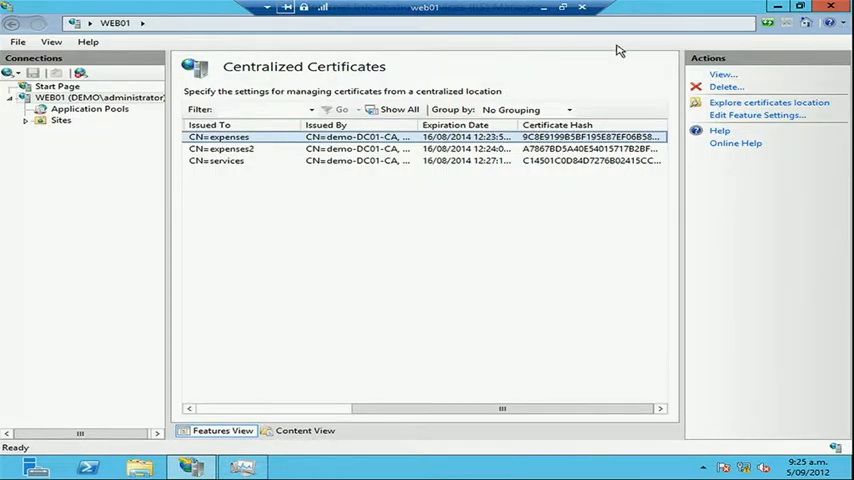
Return to the cp01 session and close the Expense Manager and Expense Manager 2 pages
click(543, 7)
mouse_move(291, 467)
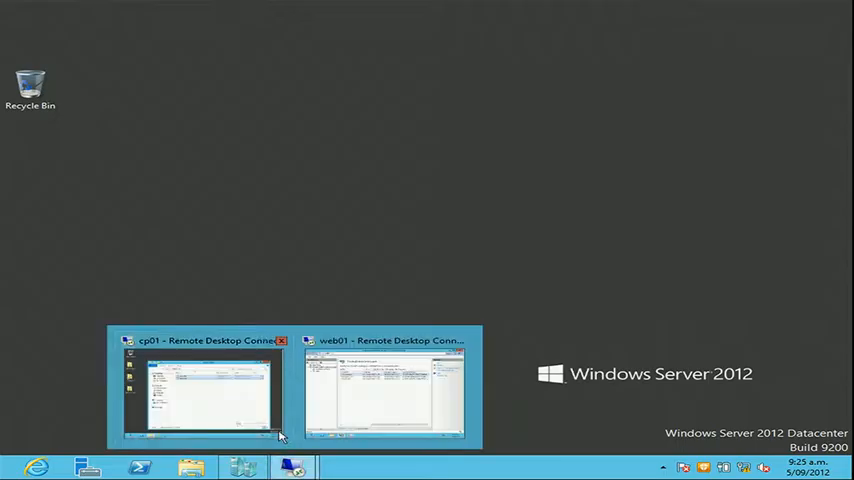
click(278, 432)
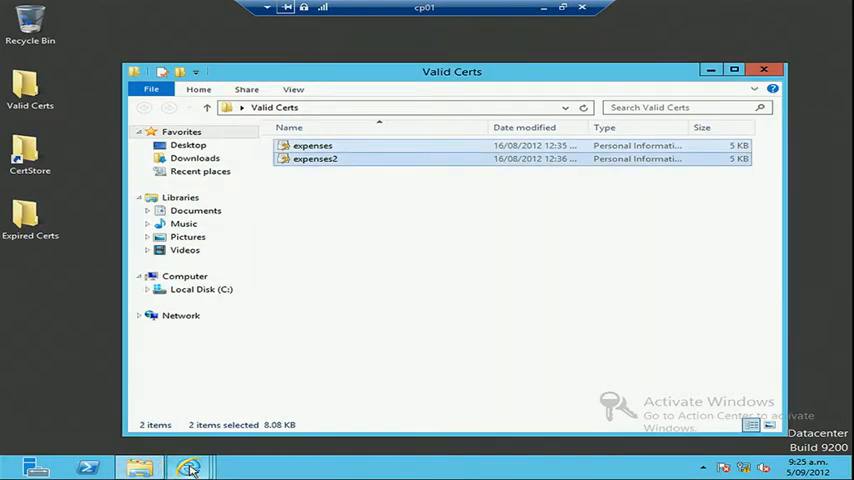
click(188, 467)
click(253, 417)
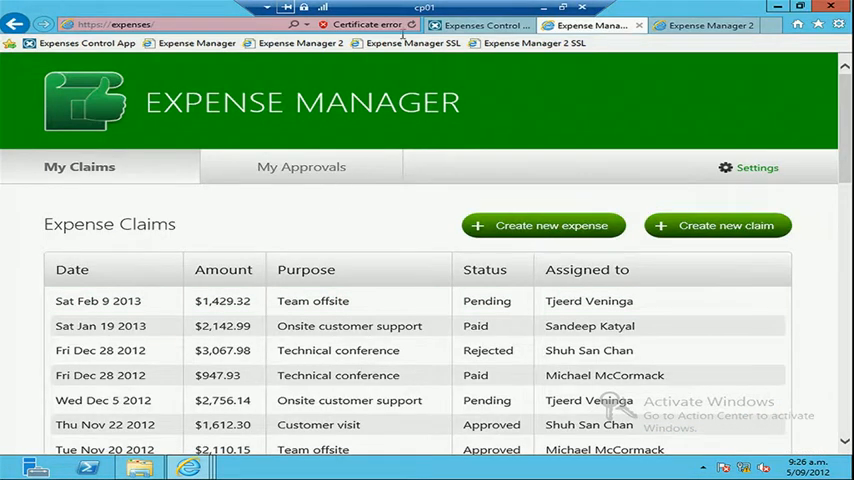
click(638, 25)
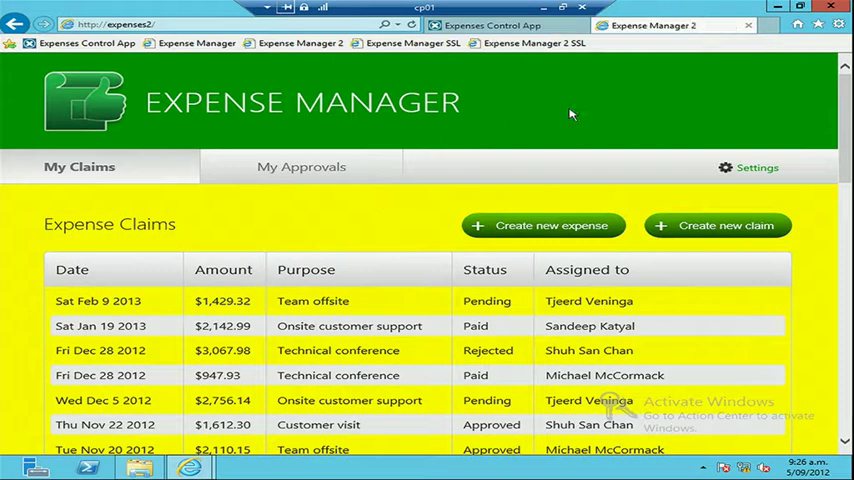
click(748, 25)
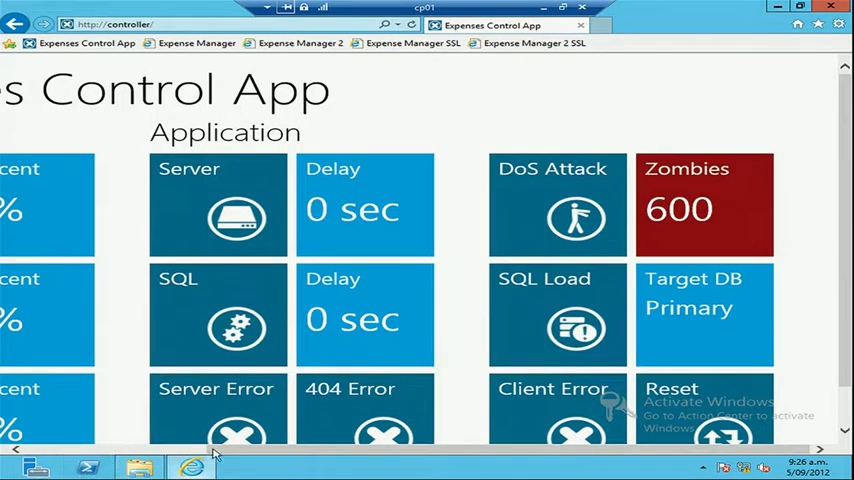
Retry the Expense Manager SSL site in fresh browser windows several times, reloading and closing each
right_click(182, 472)
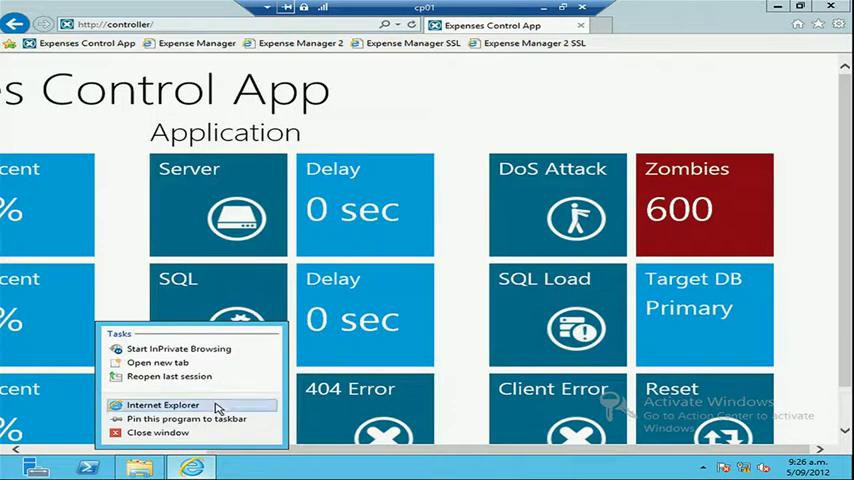
click(217, 406)
click(414, 43)
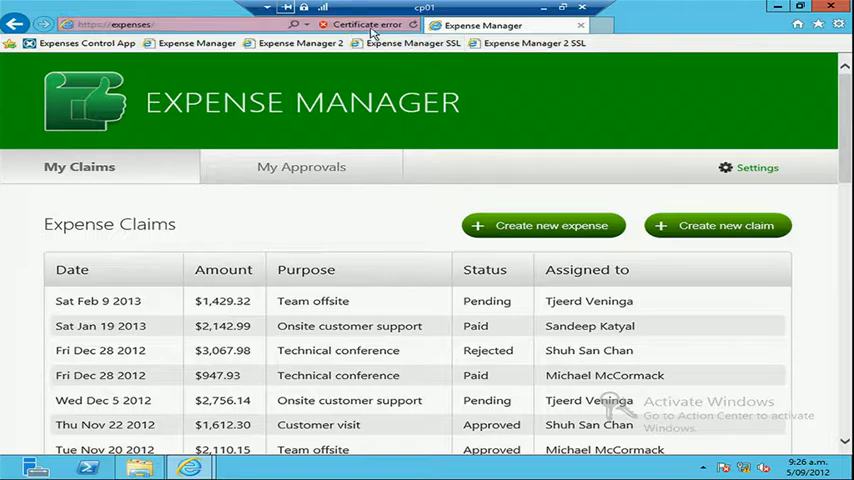
click(413, 27)
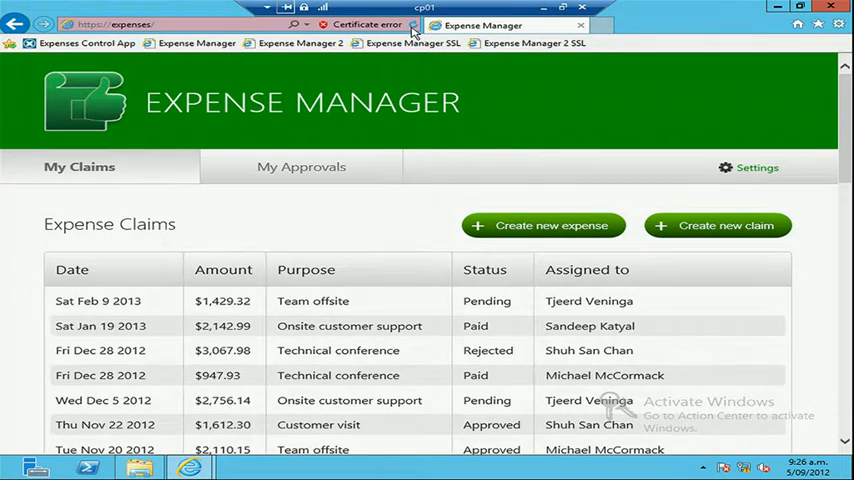
click(413, 27)
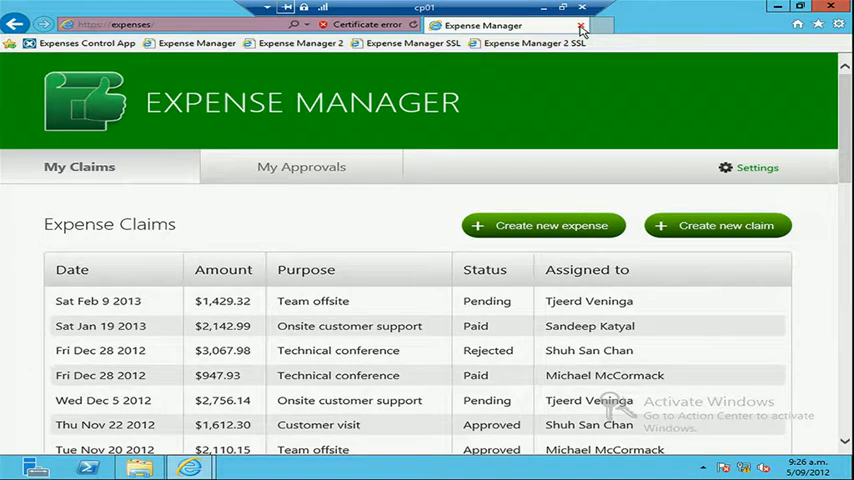
click(581, 26)
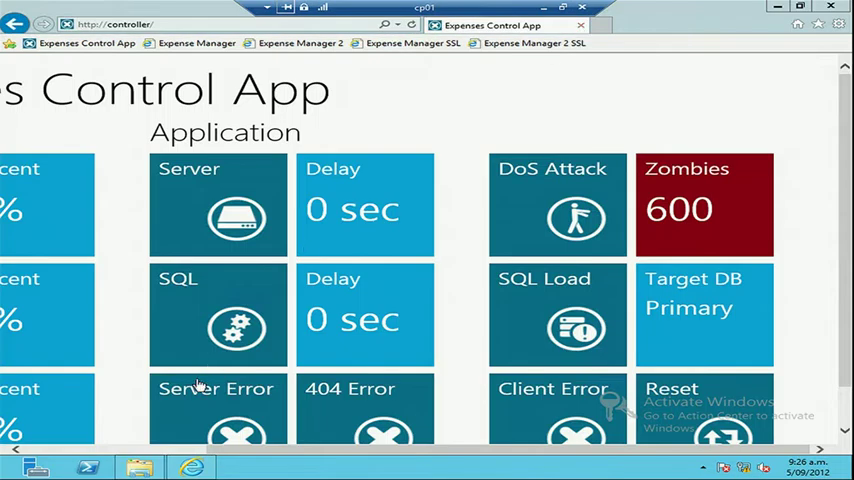
right_click(174, 470)
click(162, 404)
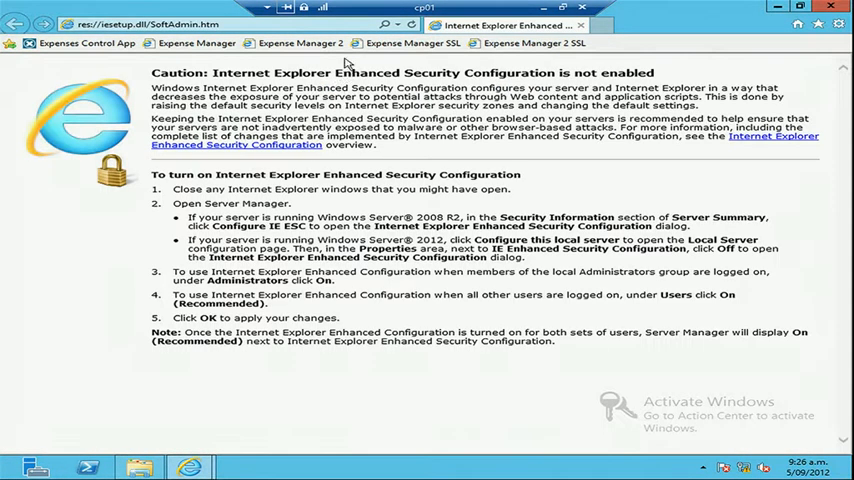
click(403, 44)
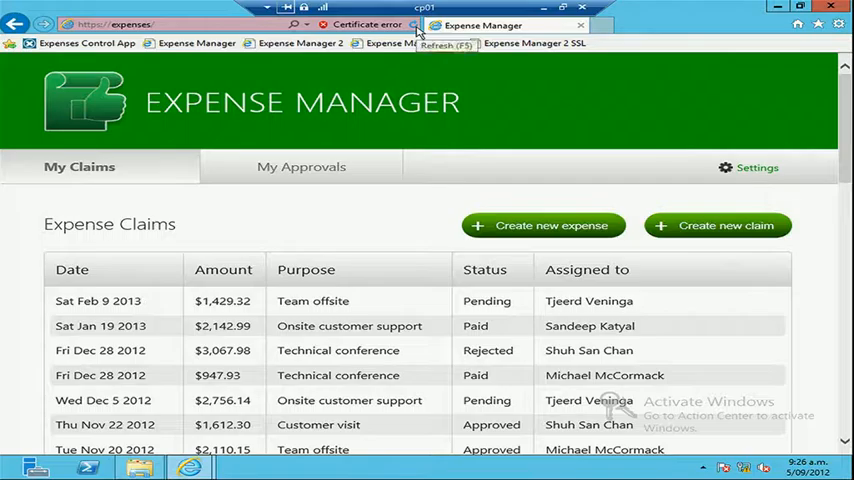
click(417, 31)
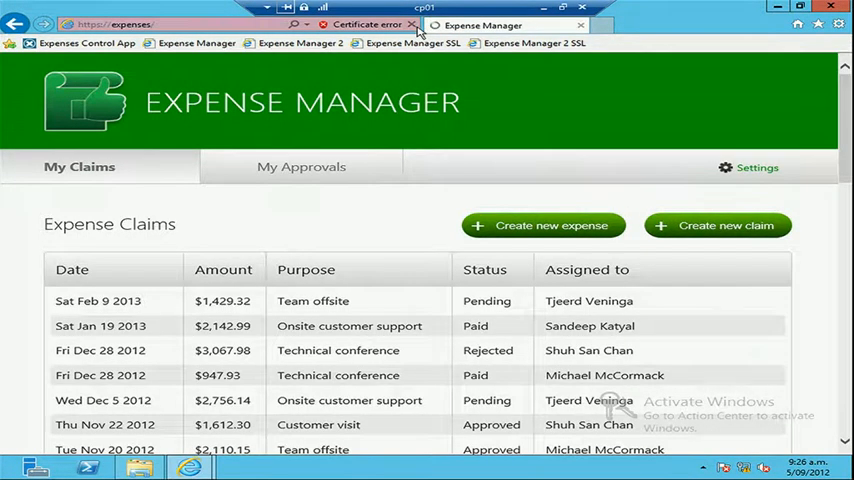
click(579, 28)
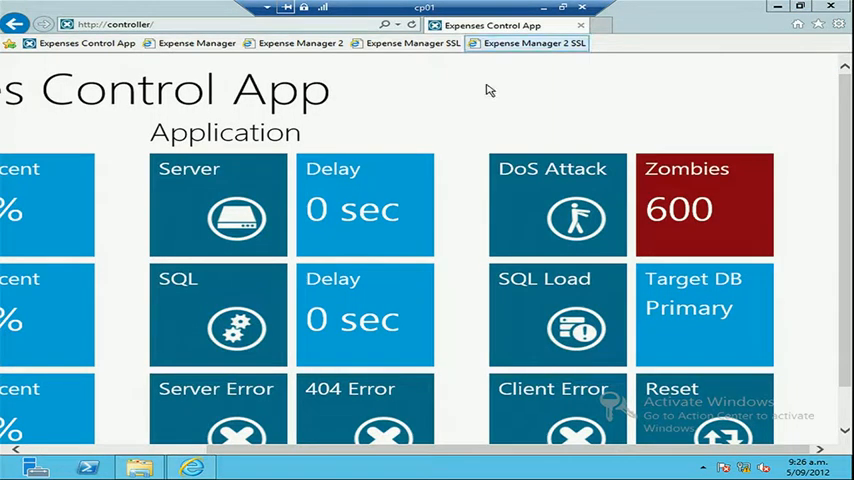
right_click(211, 474)
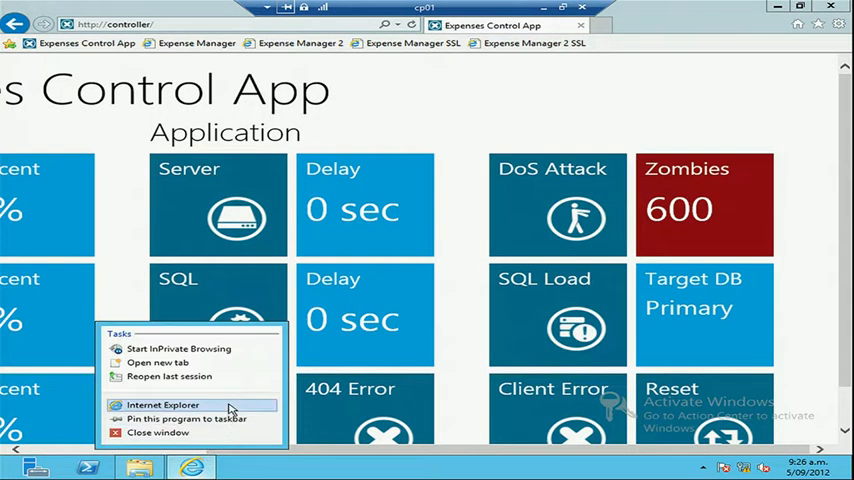
click(226, 406)
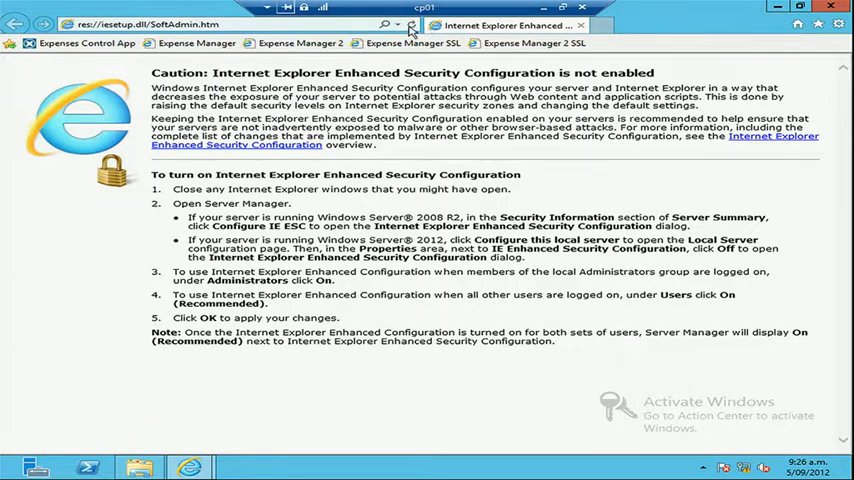
click(409, 45)
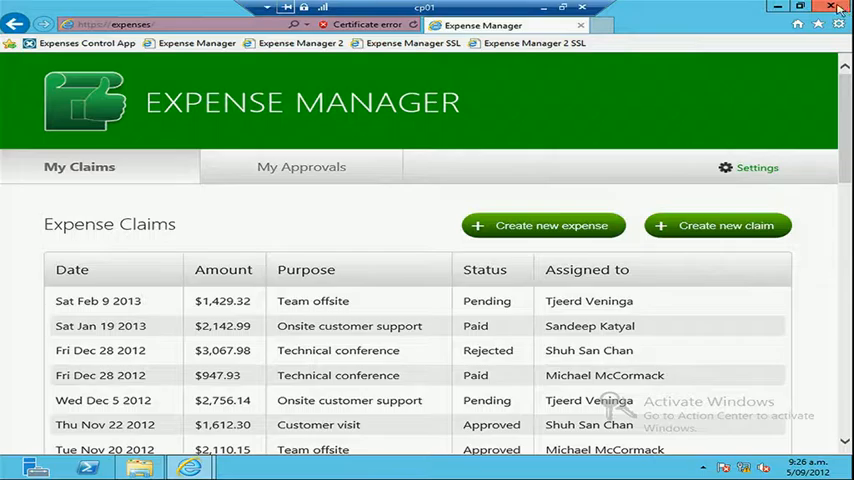
click(413, 24)
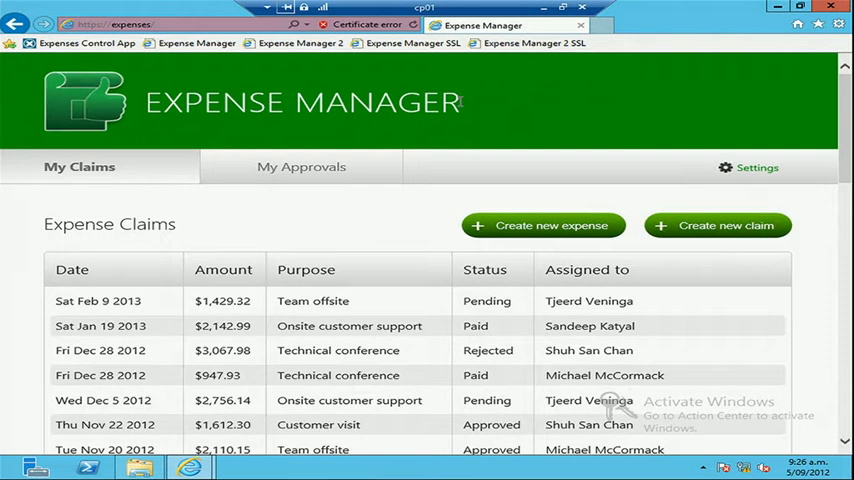
click(831, 7)
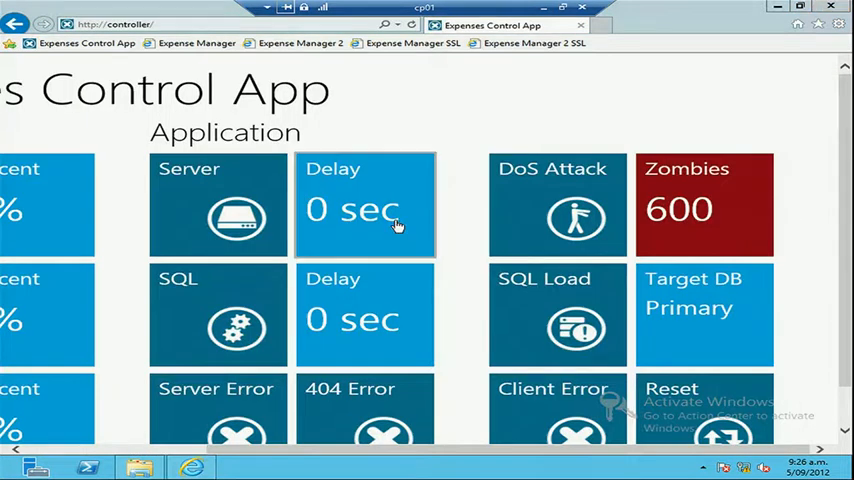
click(831, 7)
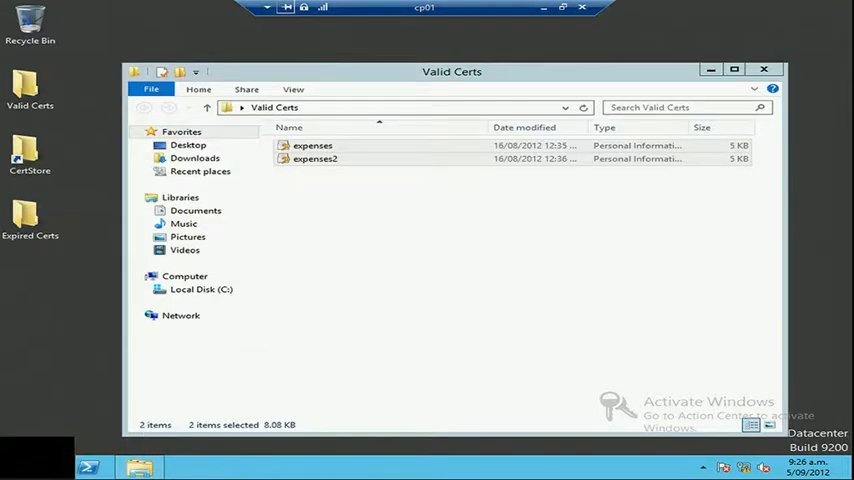
Relaunch Internet Explorer, load Expense Manager over HTTPS past the warning, then the plain http site
click(20, 460)
click(229, 313)
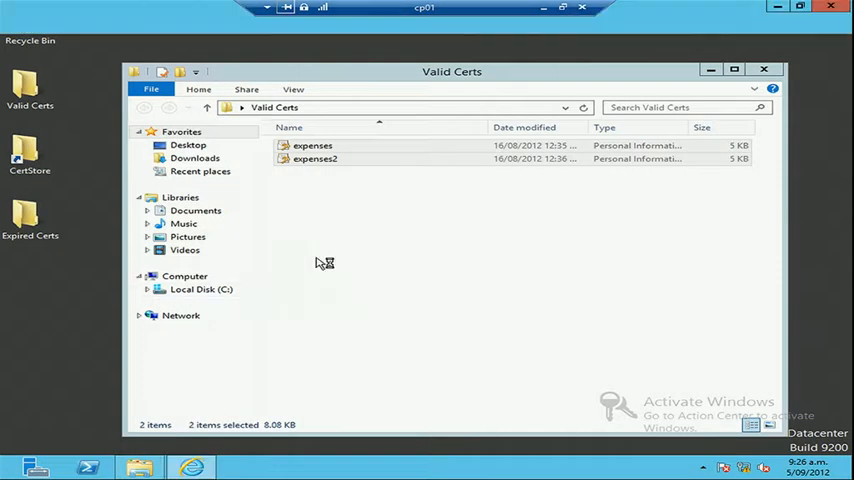
click(437, 48)
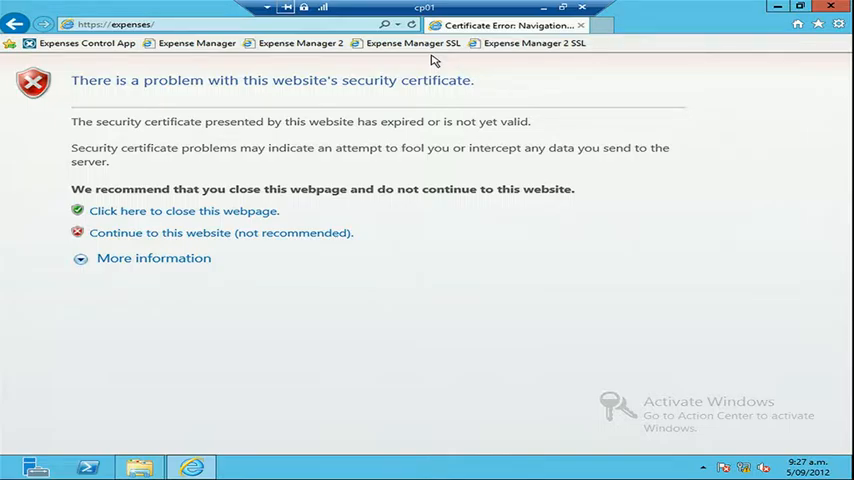
click(306, 237)
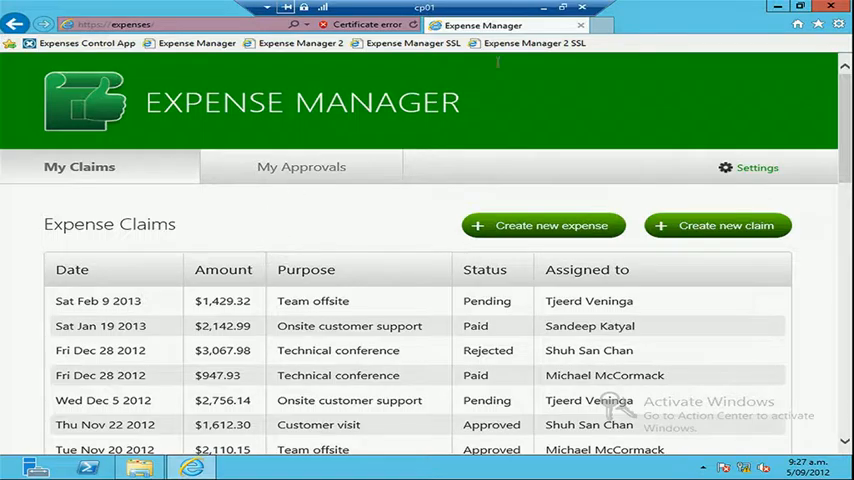
click(224, 47)
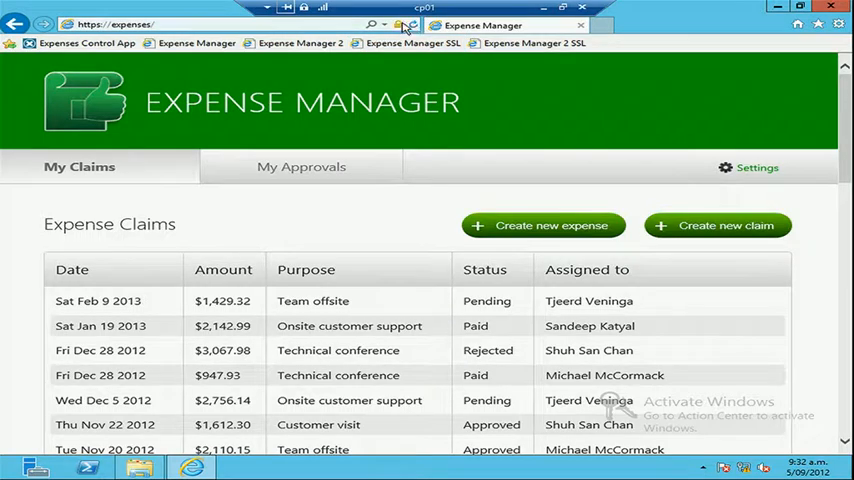
View the site certificate from the padlock, issued by demo-DC01-CA and valid to 16/08/2014
click(399, 25)
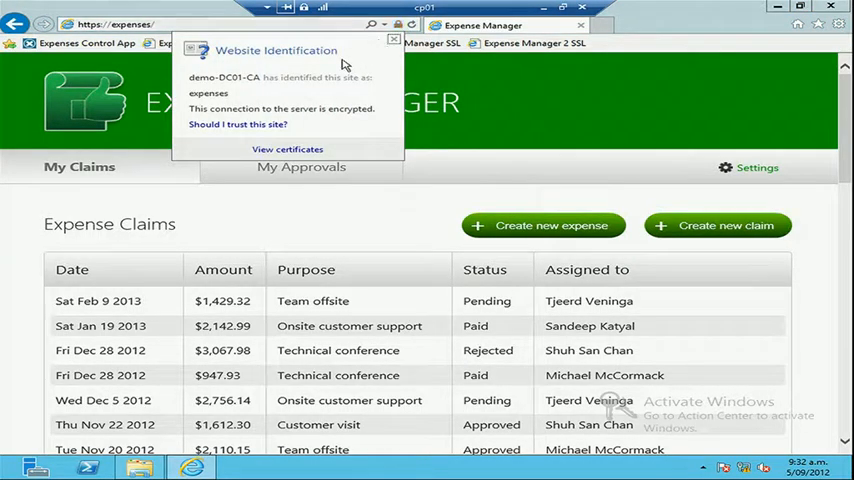
click(288, 151)
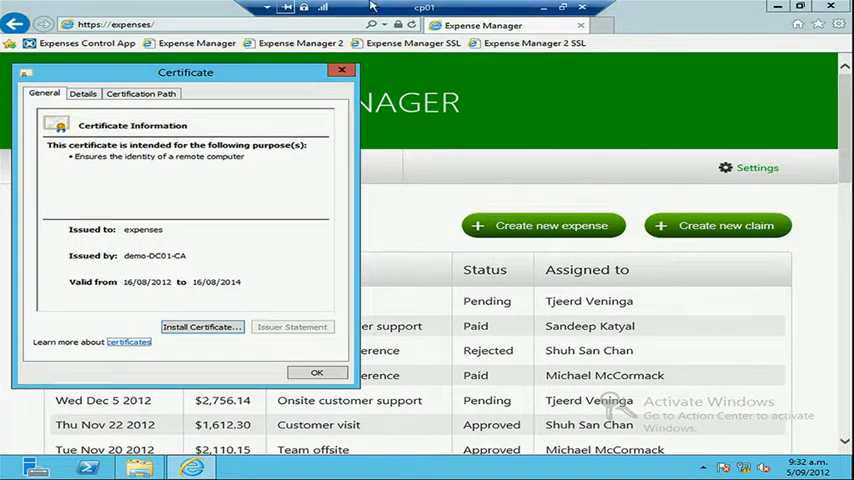
click(341, 72)
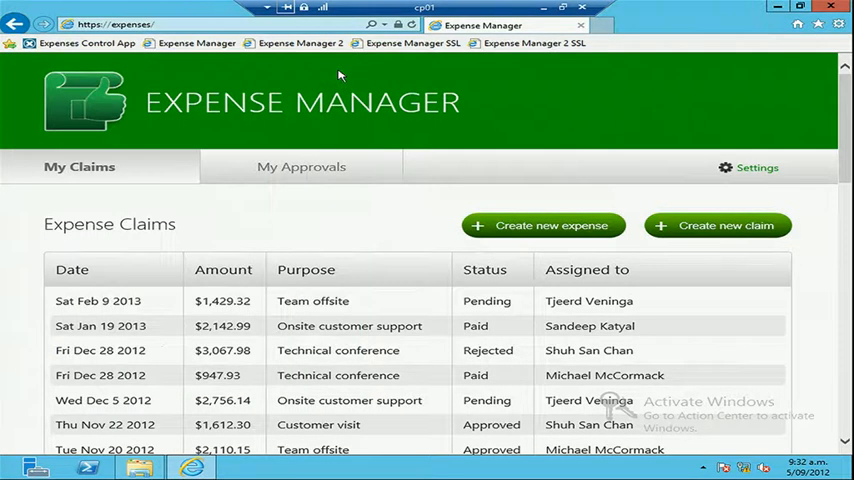
Minimize the cp01 session and preview the open cp01 and web01 sessions
click(541, 12)
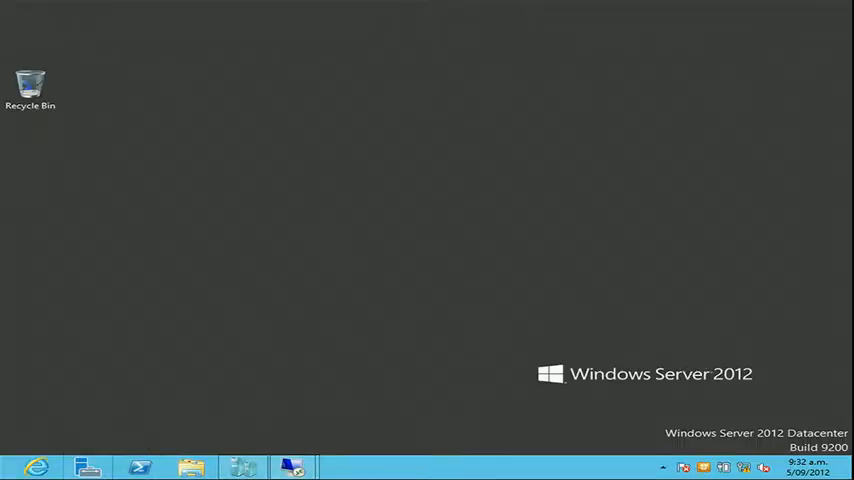
click(293, 467)
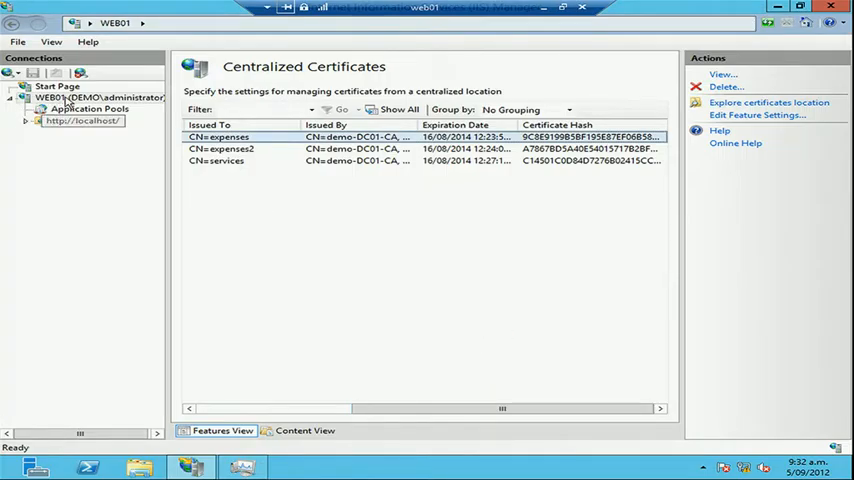
Show WEB01's application pools and bring up the Frontend pool's tasks
click(71, 114)
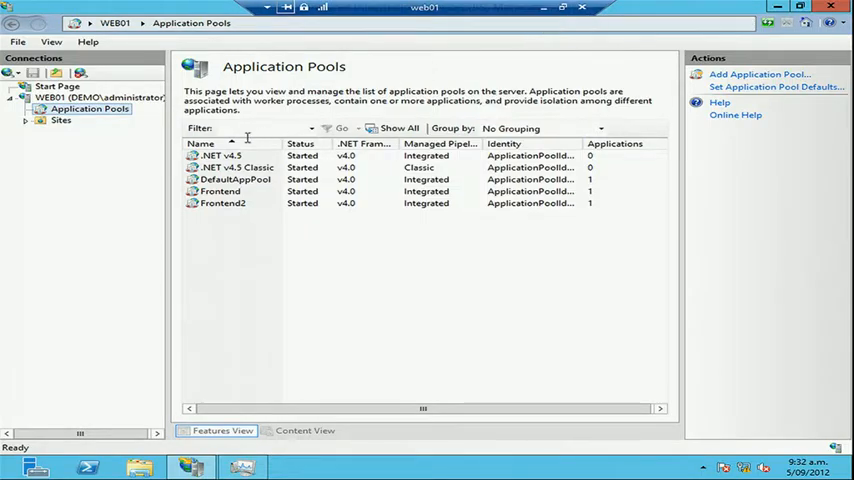
right_click(210, 191)
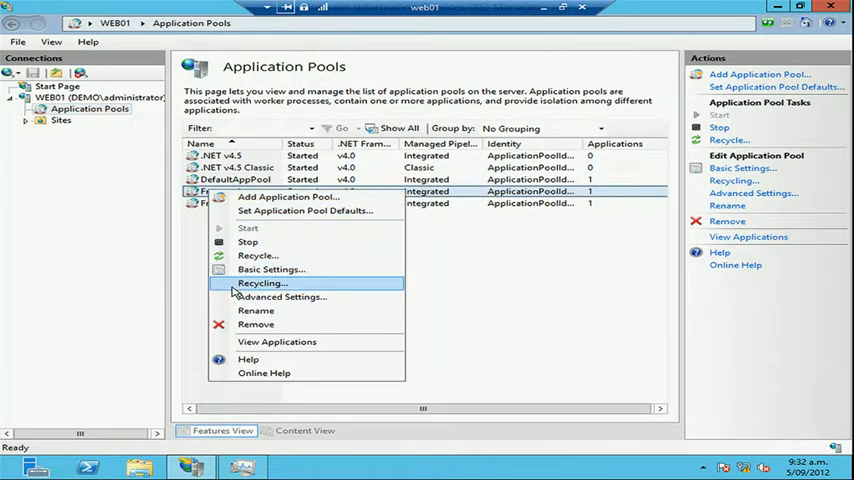
Review the Frontend pool's CPU Limit in Advanced Settings, start Task Manager, and minimize web01
click(236, 298)
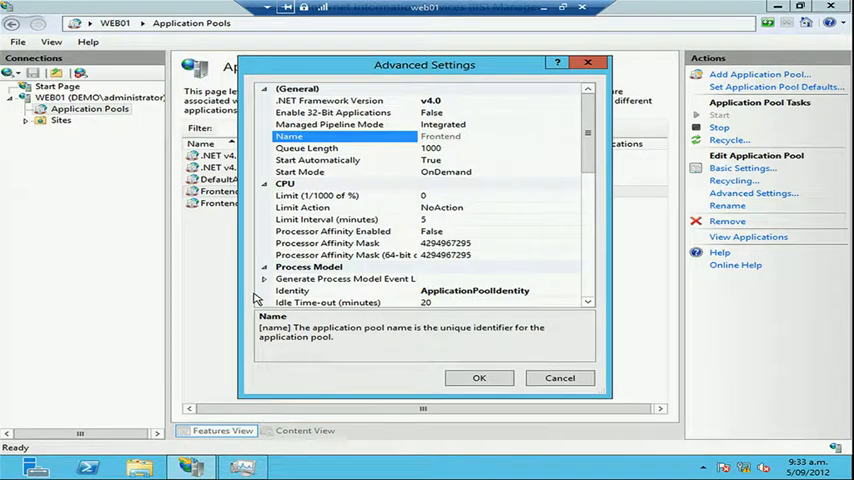
click(282, 196)
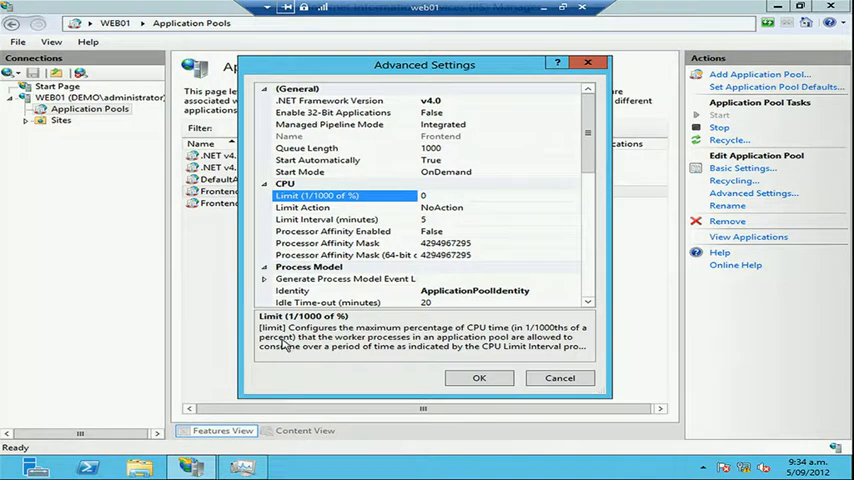
key(ctrl+shift+Escape)
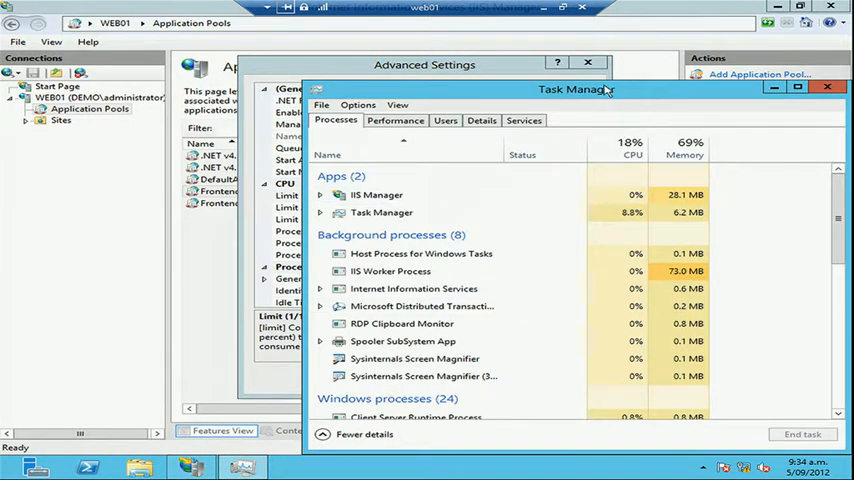
click(537, 7)
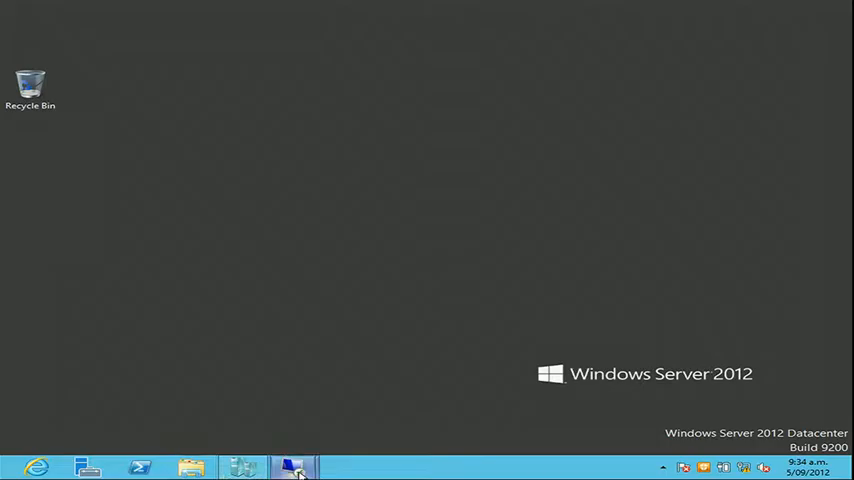
mouse_move(292, 467)
click(219, 416)
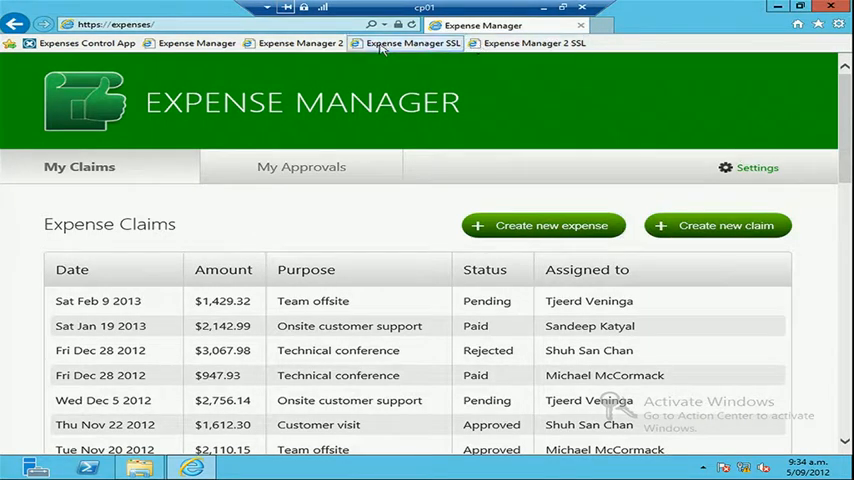
click(165, 43)
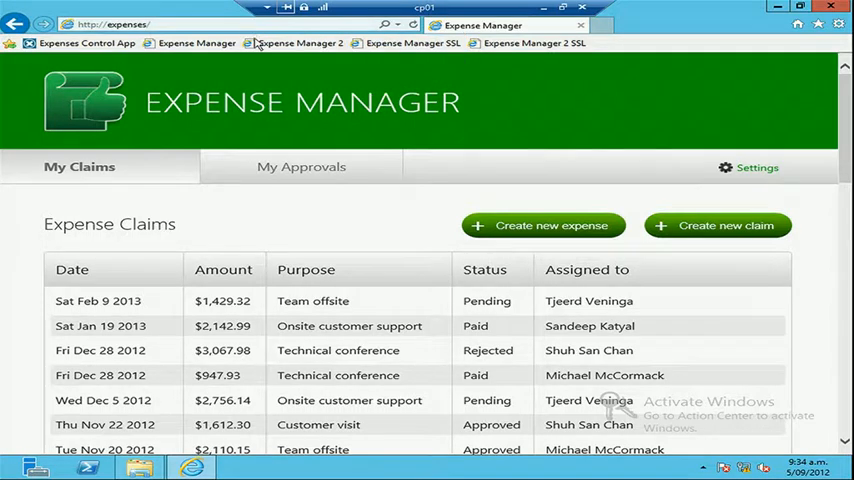
Load Expense Manager 2 and the Expenses Control App in two new tabs
click(603, 28)
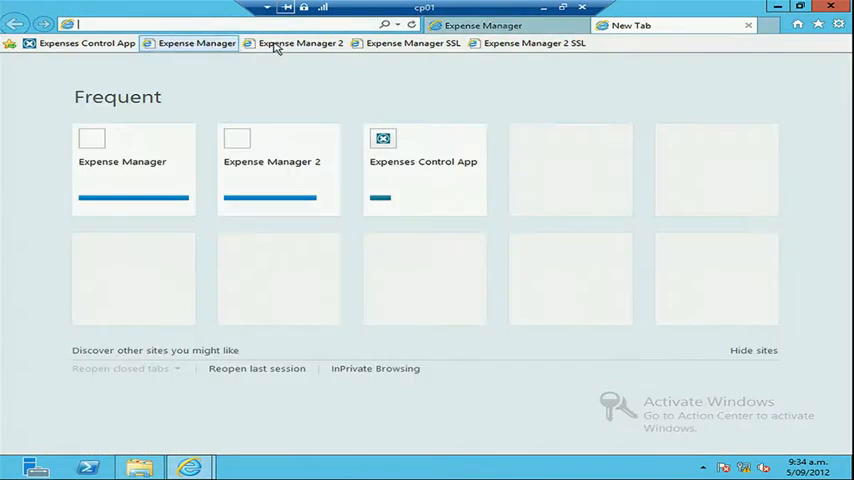
click(290, 44)
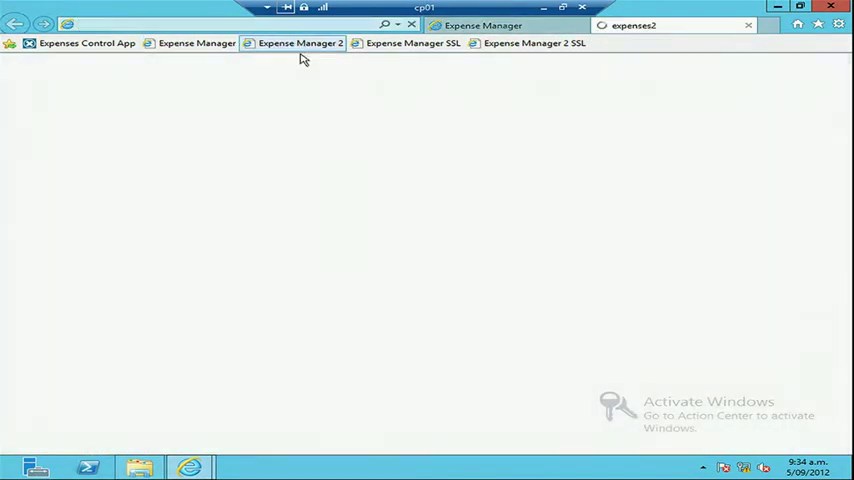
click(767, 25)
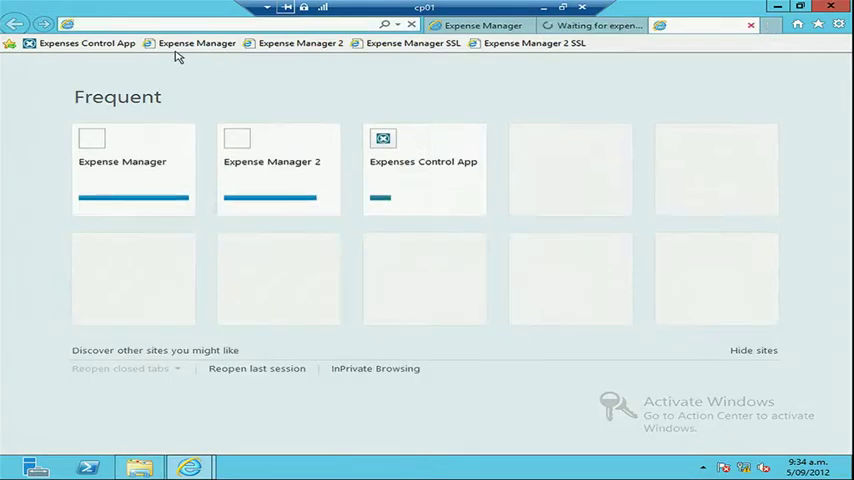
click(95, 44)
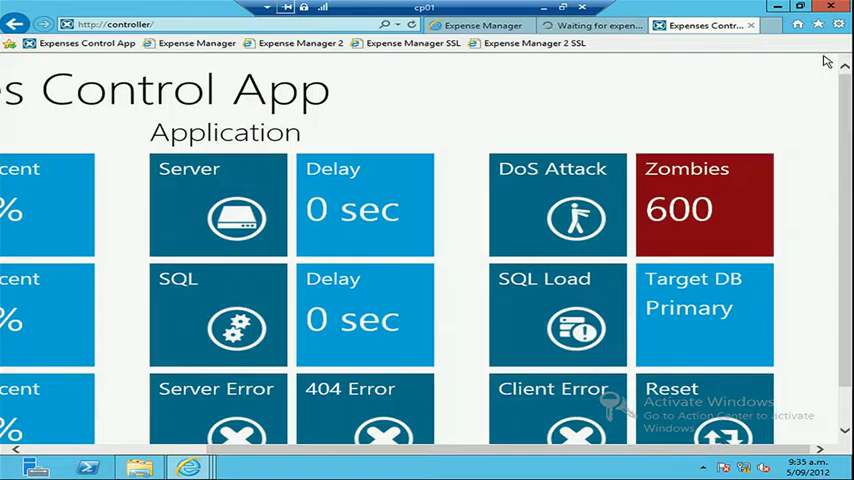
Pull the Expenses Control App tab into its own window and minimize it
drag(533, 30, 515, 33)
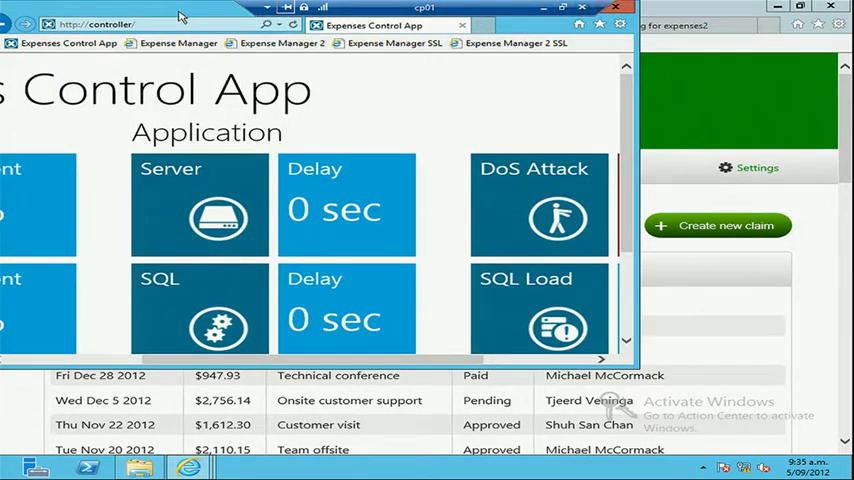
drag(515, 33, 554, 47)
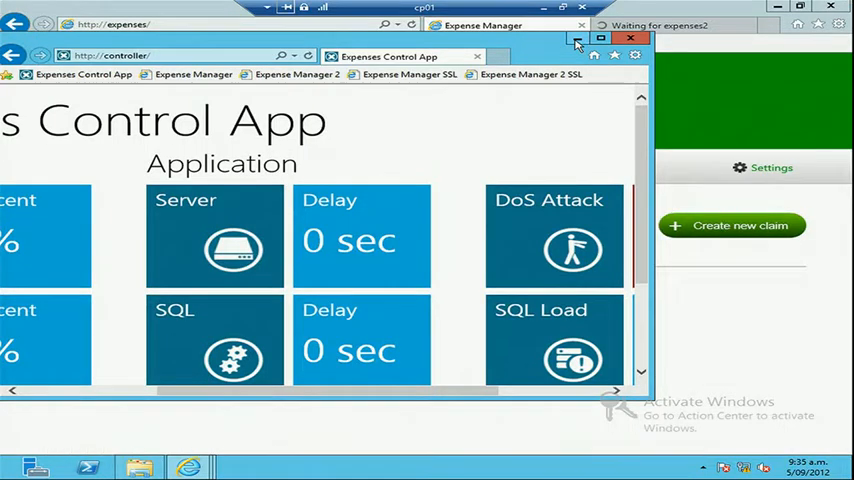
click(578, 39)
Reload and compare the Expense Manager and Expense Manager 2 tabs, then minimize the cp01 session
click(608, 25)
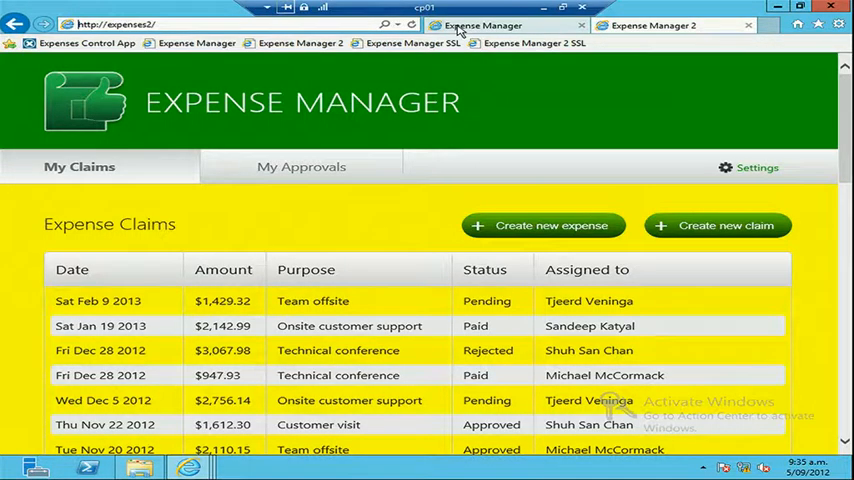
key(F5)
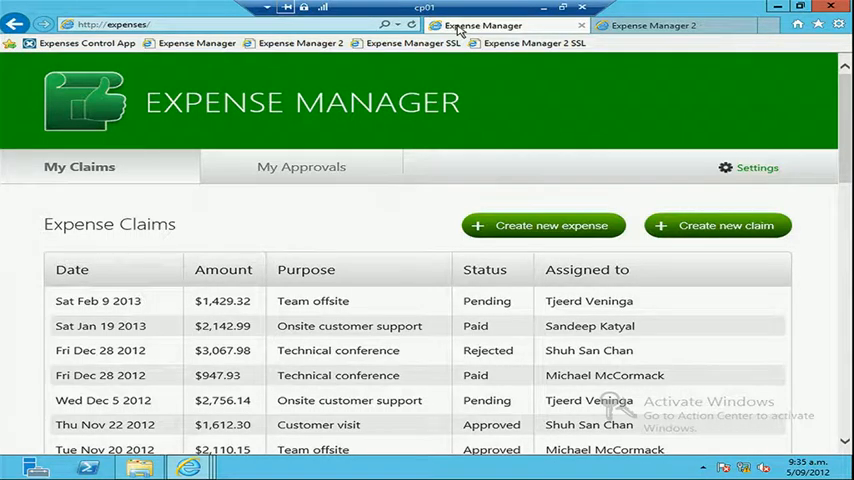
key(F5)
click(698, 27)
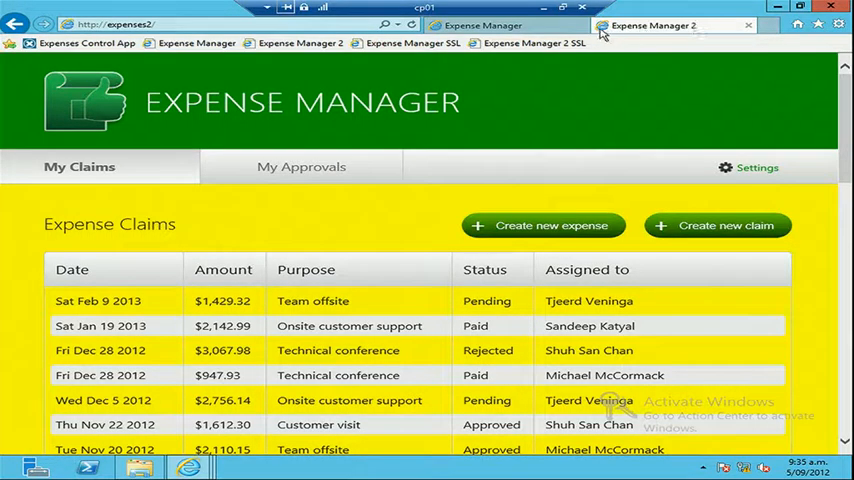
click(540, 25)
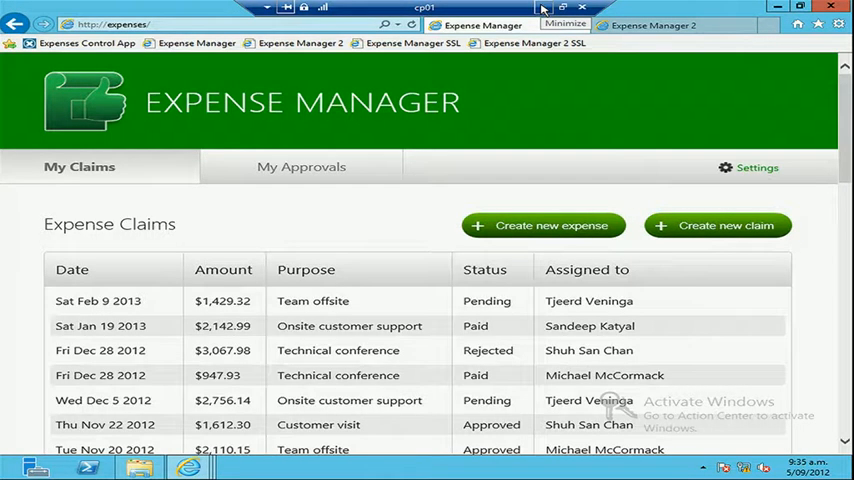
click(541, 8)
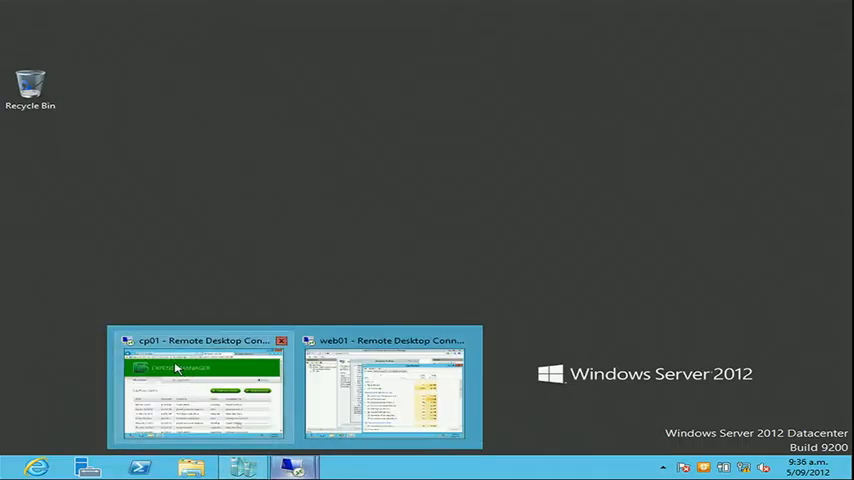
Start the 600-zombie DoS attack from the Expenses Control App on cp01 and move to web01
click(250, 420)
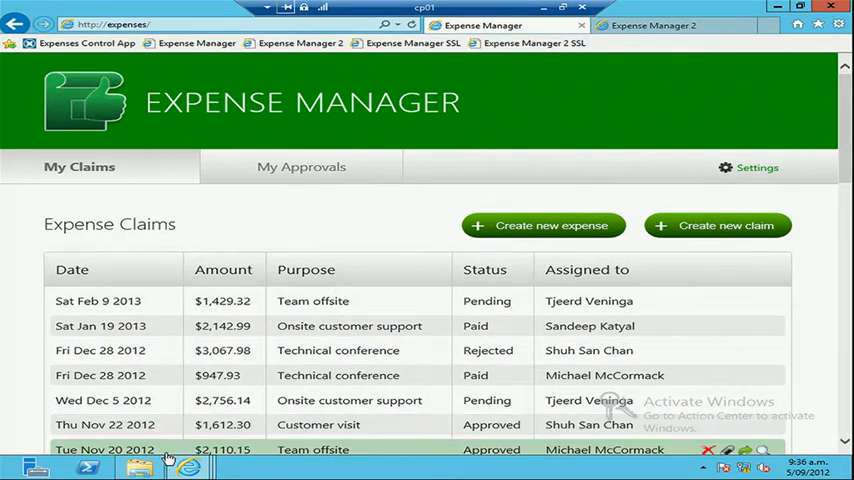
mouse_move(188, 467)
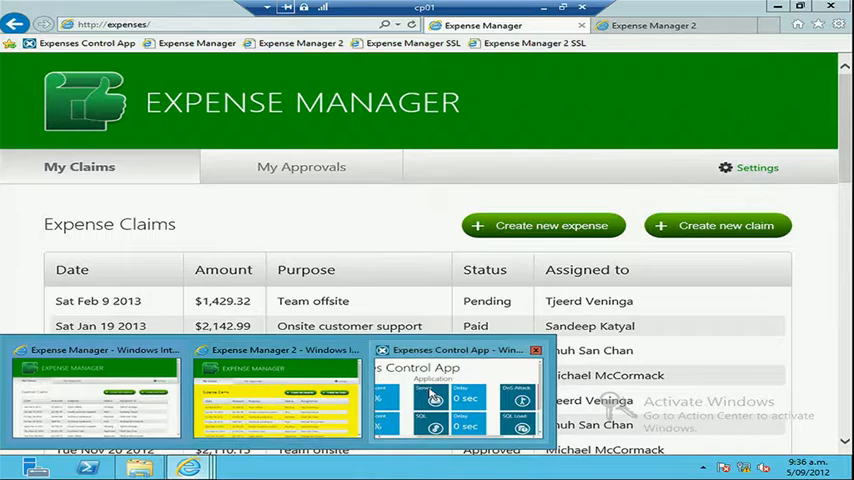
click(470, 390)
click(585, 263)
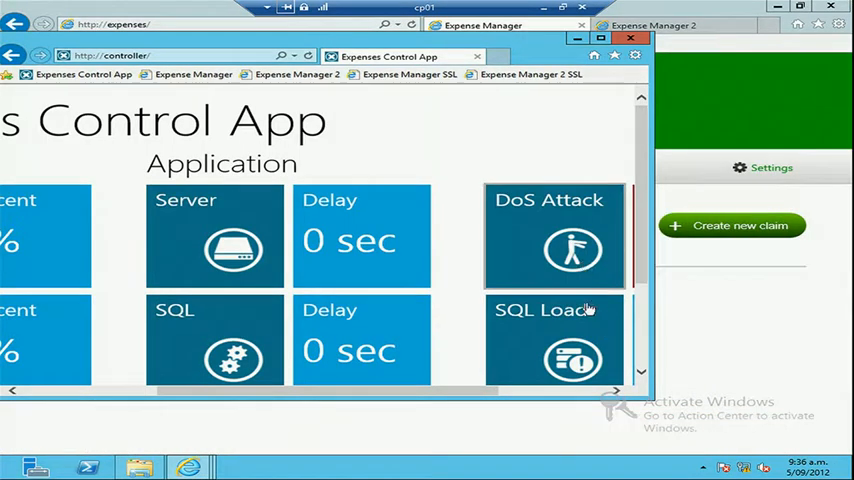
click(585, 44)
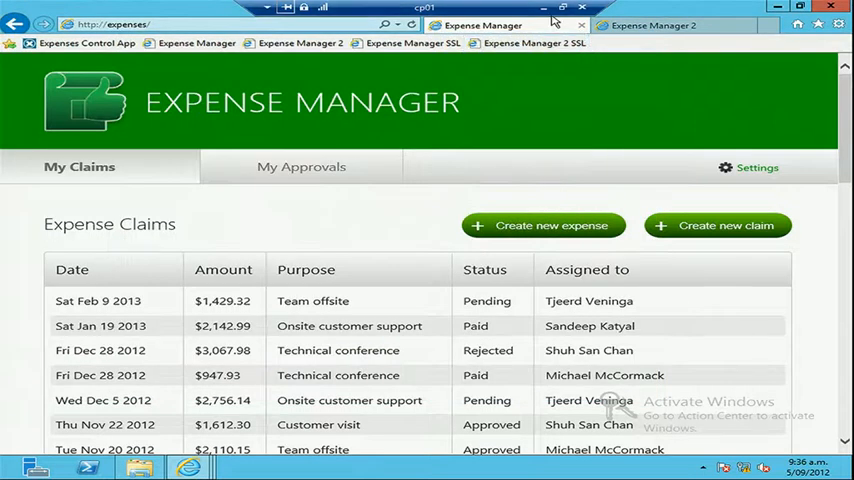
click(562, 7)
mouse_move(292, 467)
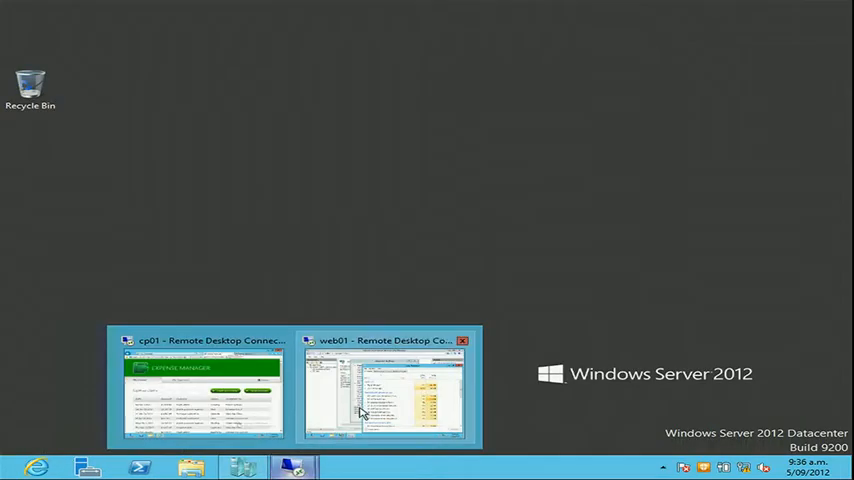
click(360, 412)
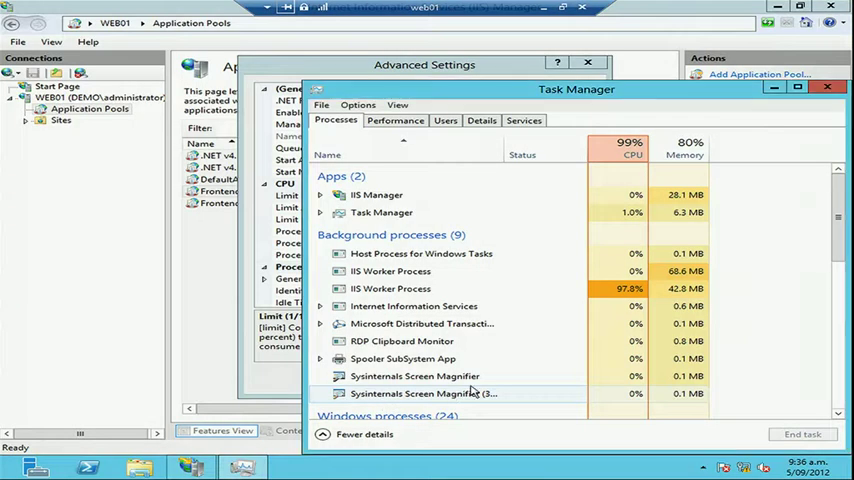
Select the IIS Worker Process at about 92% CPU, then return to the Frontend pool's Advanced Settings
click(435, 291)
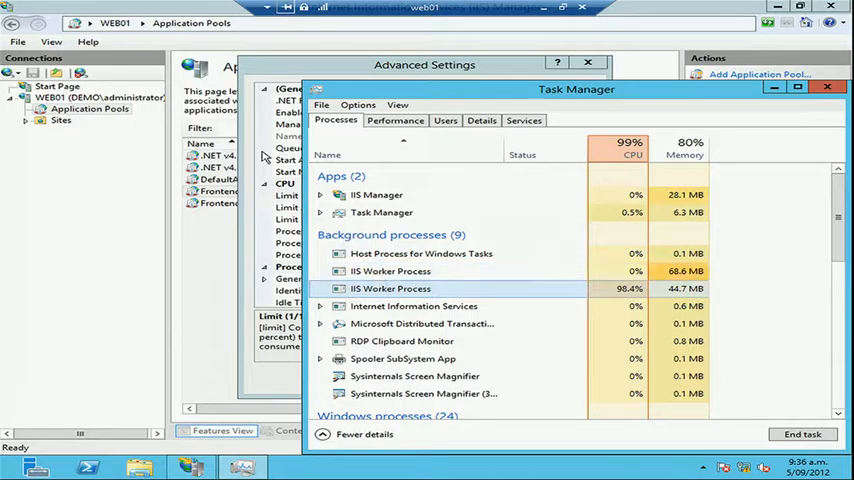
click(297, 74)
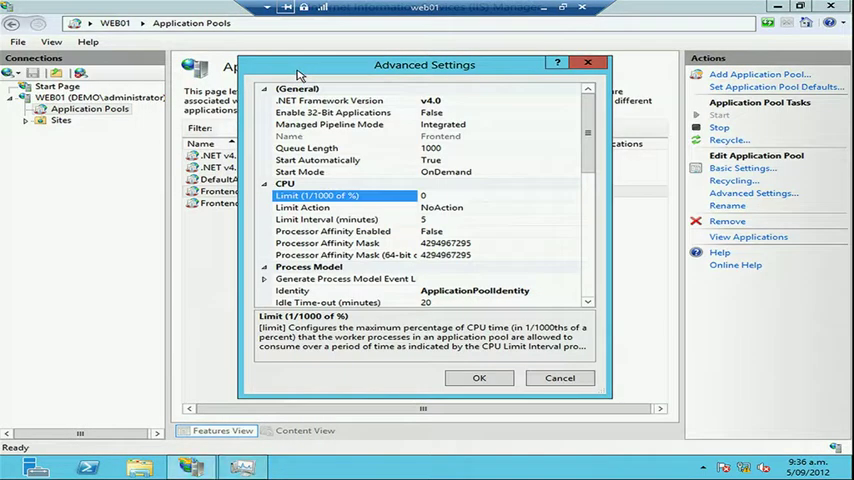
Set the Frontend pool's CPU Limit to 40000 with Limit Action Throttle and apply it
click(458, 195)
text(40)
text(00)
text(0)
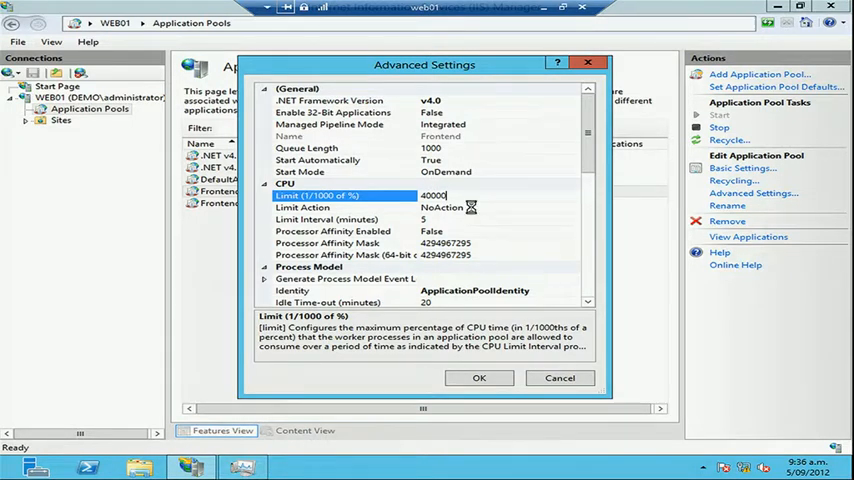
click(471, 207)
click(573, 208)
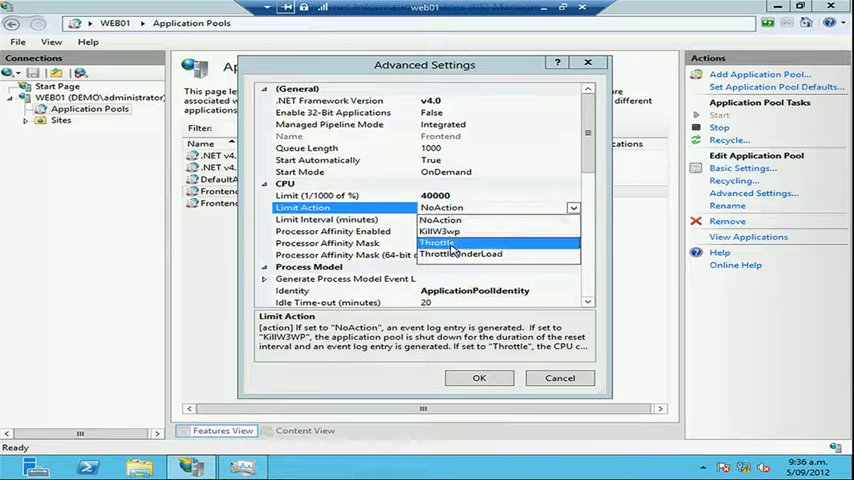
click(440, 242)
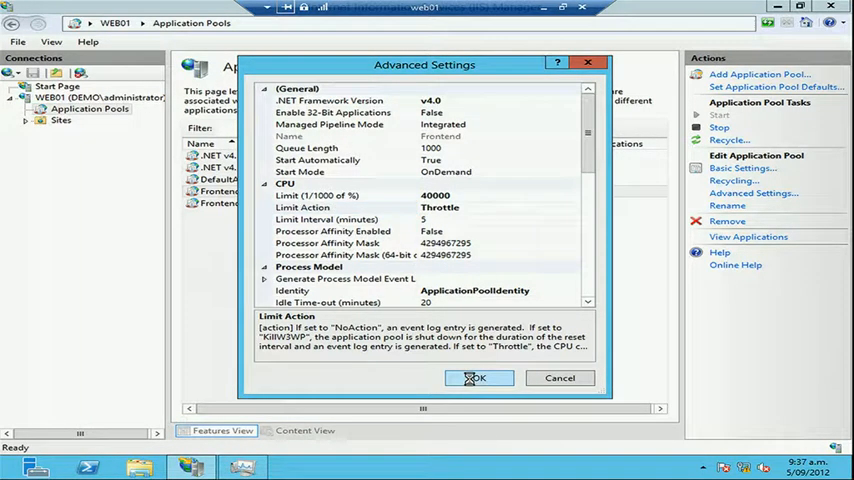
click(472, 383)
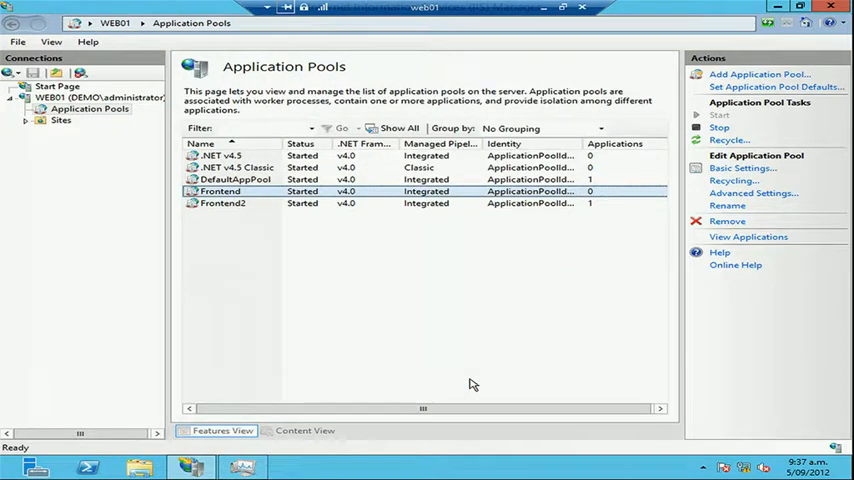
Check the IIS Worker Process at about 33% CPU in Task Manager, then switch from web01 to cp01
click(236, 470)
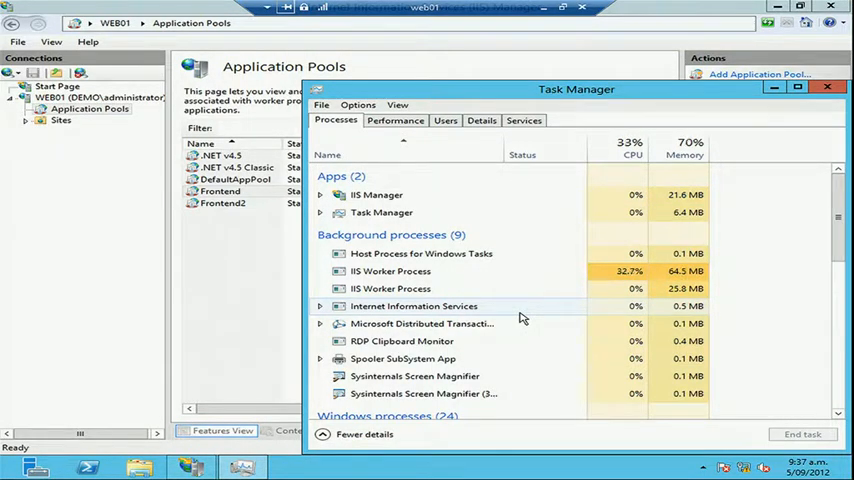
click(544, 7)
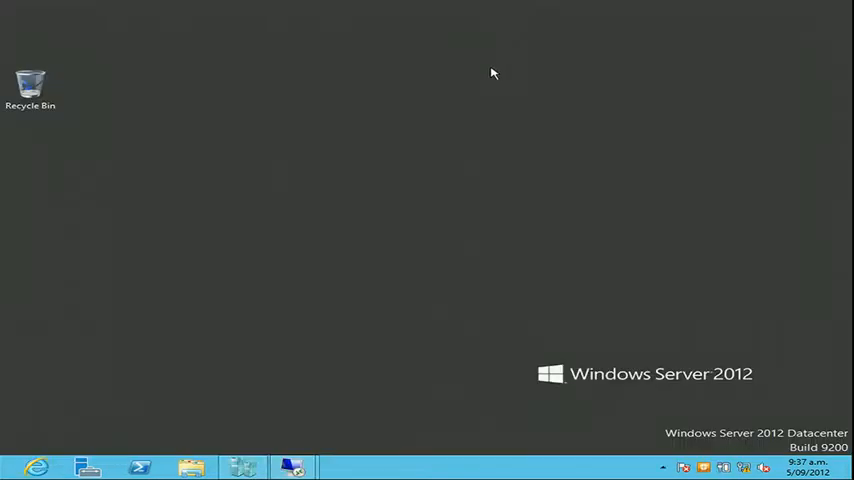
mouse_move(292, 467)
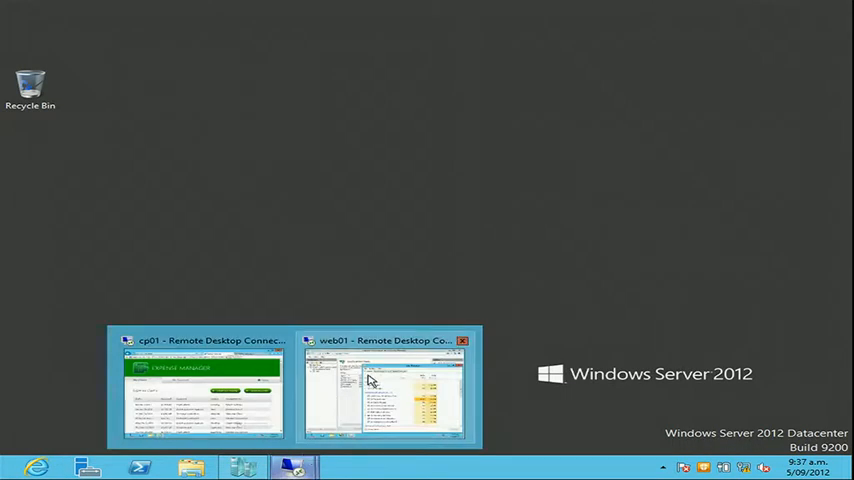
click(270, 381)
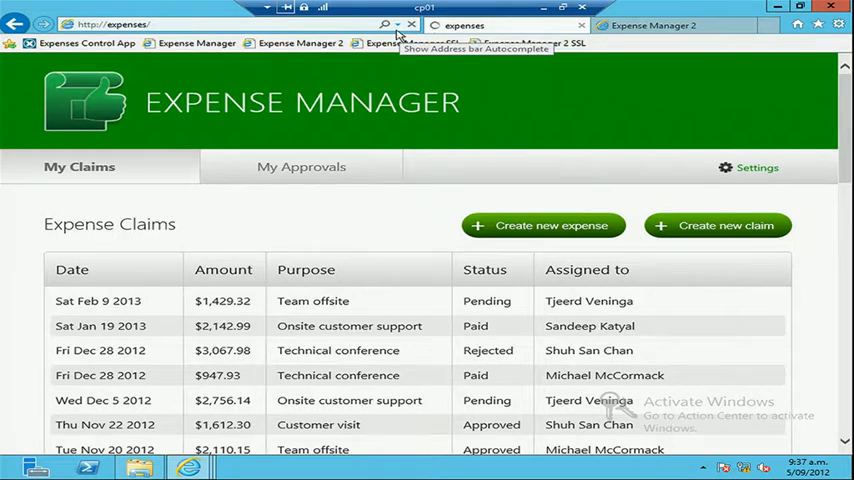
Reload the Expense Manager 2 page, return to Expense Manager, and minimize the cp01 session
click(645, 27)
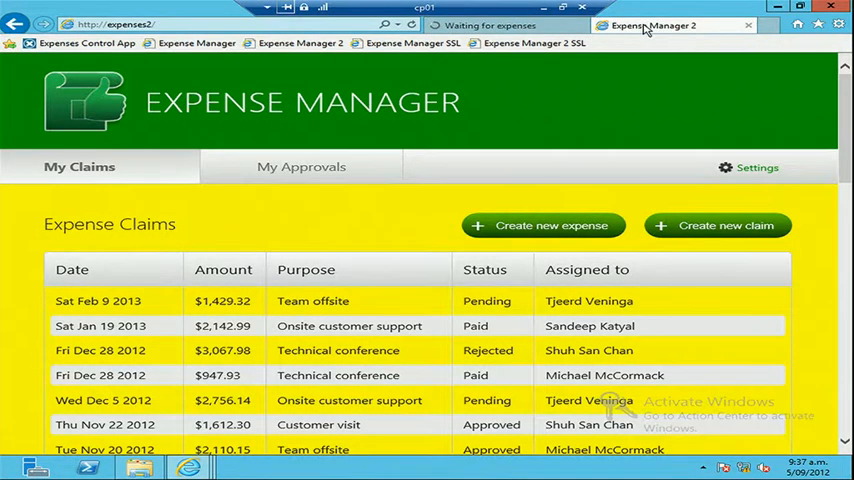
key(F5)
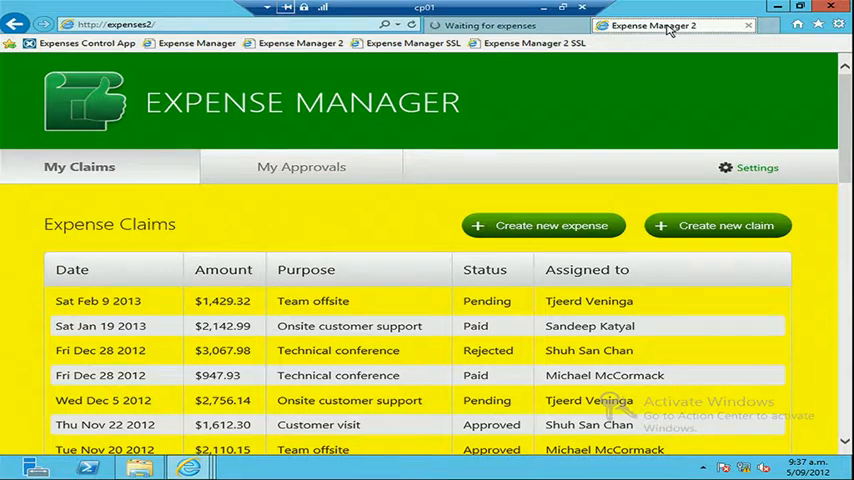
click(474, 30)
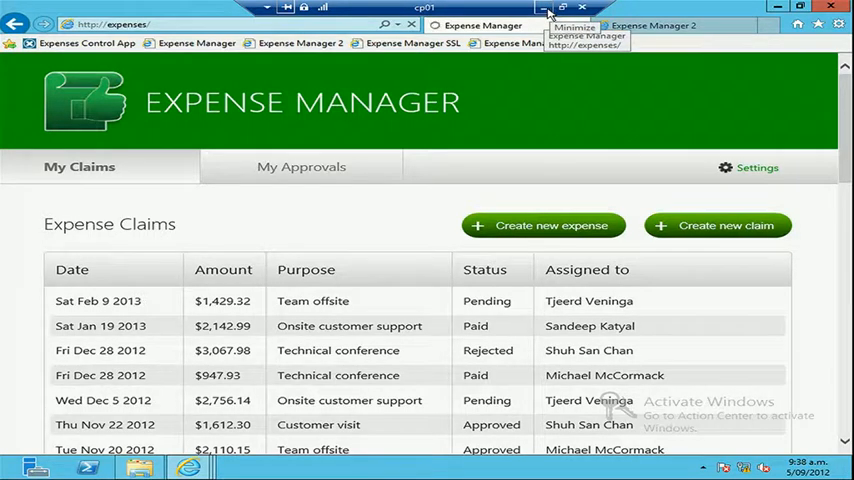
click(548, 14)
mouse_move(292, 466)
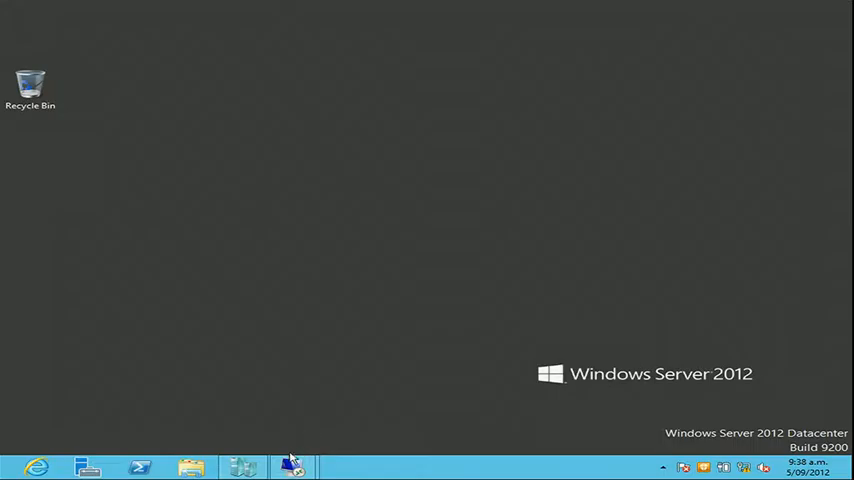
On web01, select the IIS Worker Process holding near 45% CPU in Task Manager
click(314, 398)
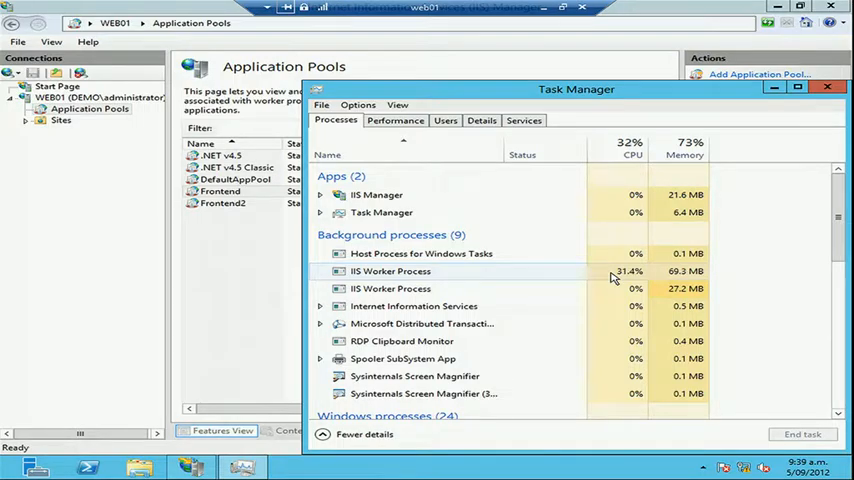
click(620, 274)
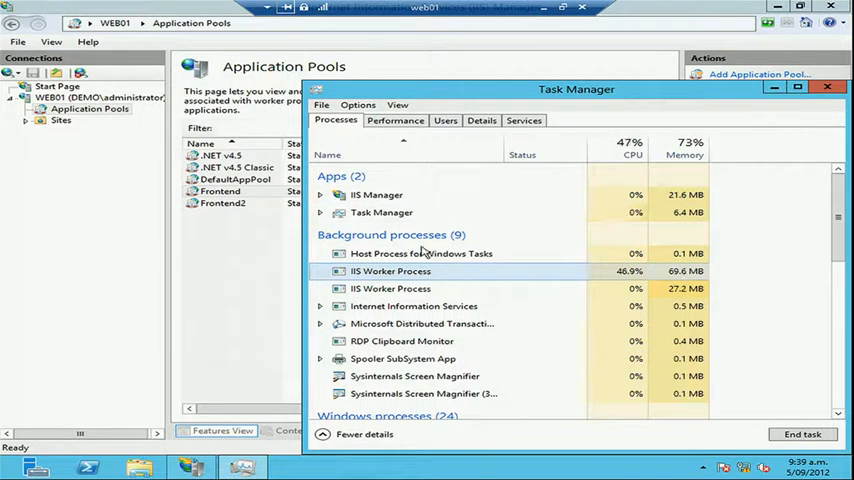
On cp01 toggle the DoS Attack tile in the Expenses Control App, then return to web01
click(545, 8)
mouse_move(291, 467)
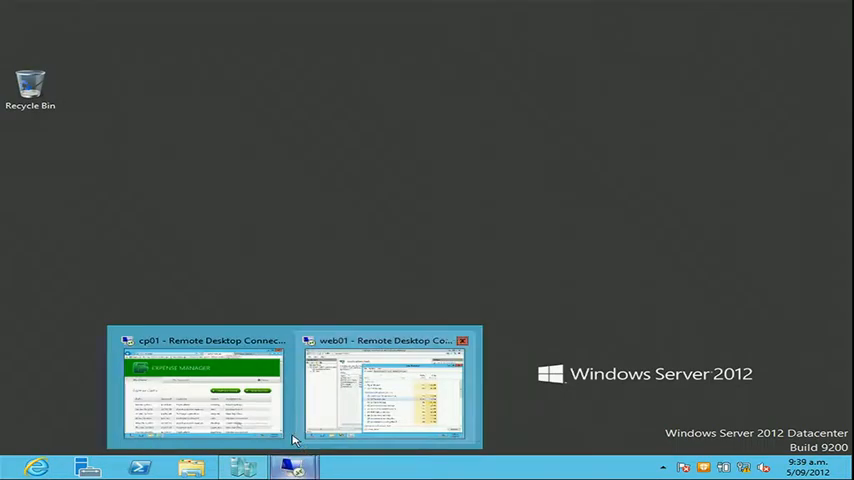
click(240, 408)
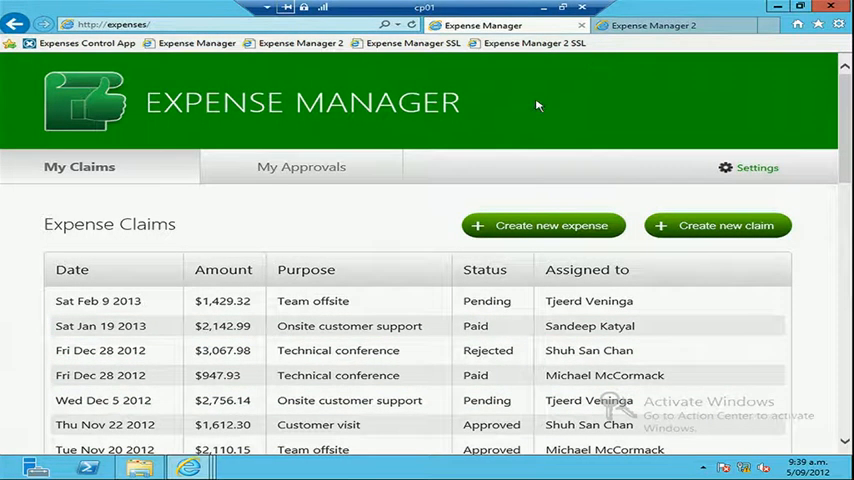
key(F5)
mouse_move(188, 467)
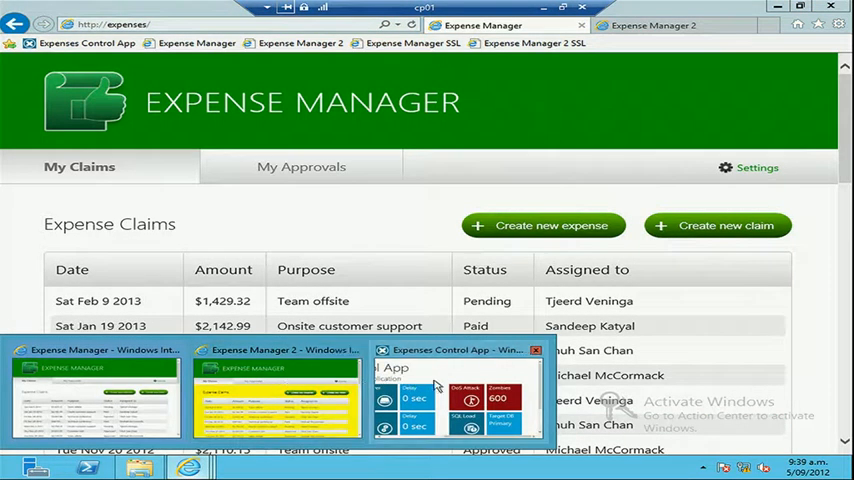
click(435, 392)
click(406, 248)
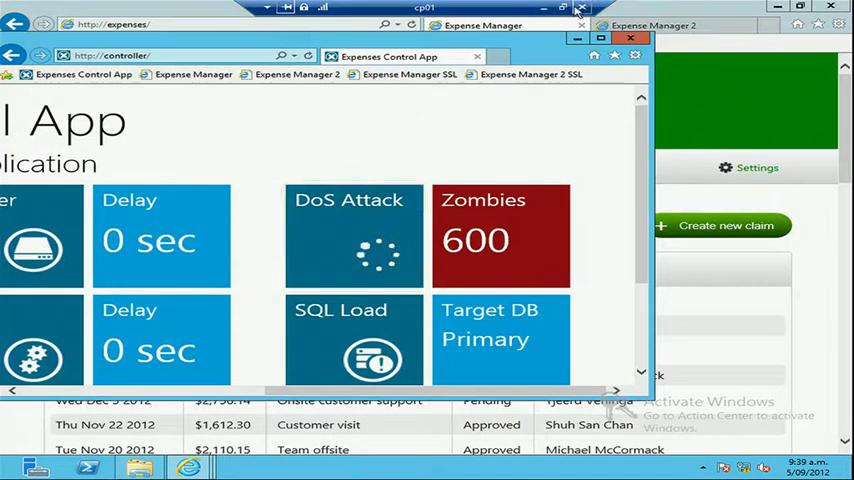
click(543, 7)
mouse_move(292, 467)
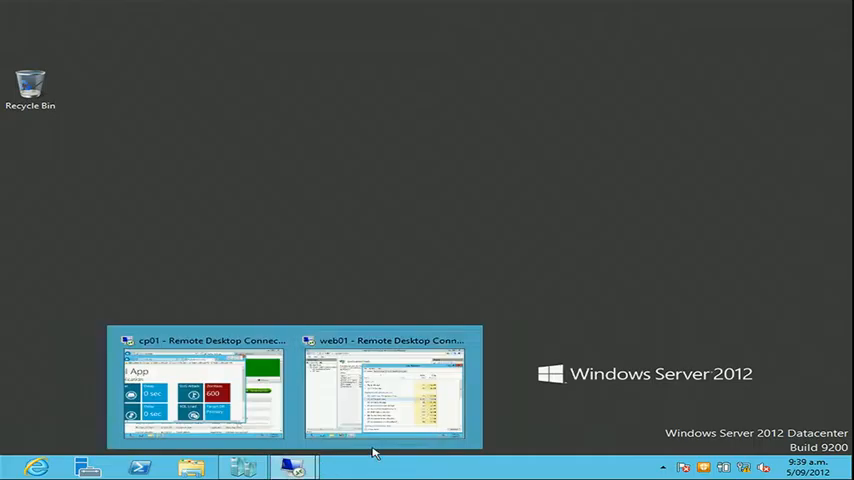
click(423, 408)
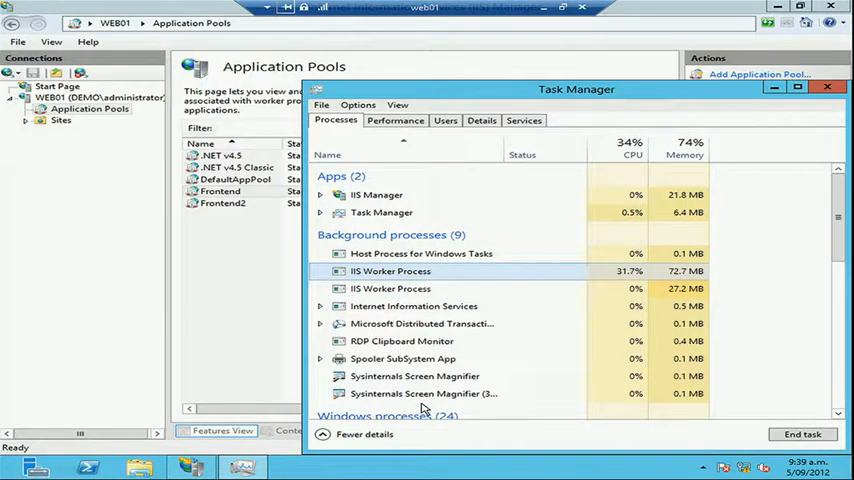